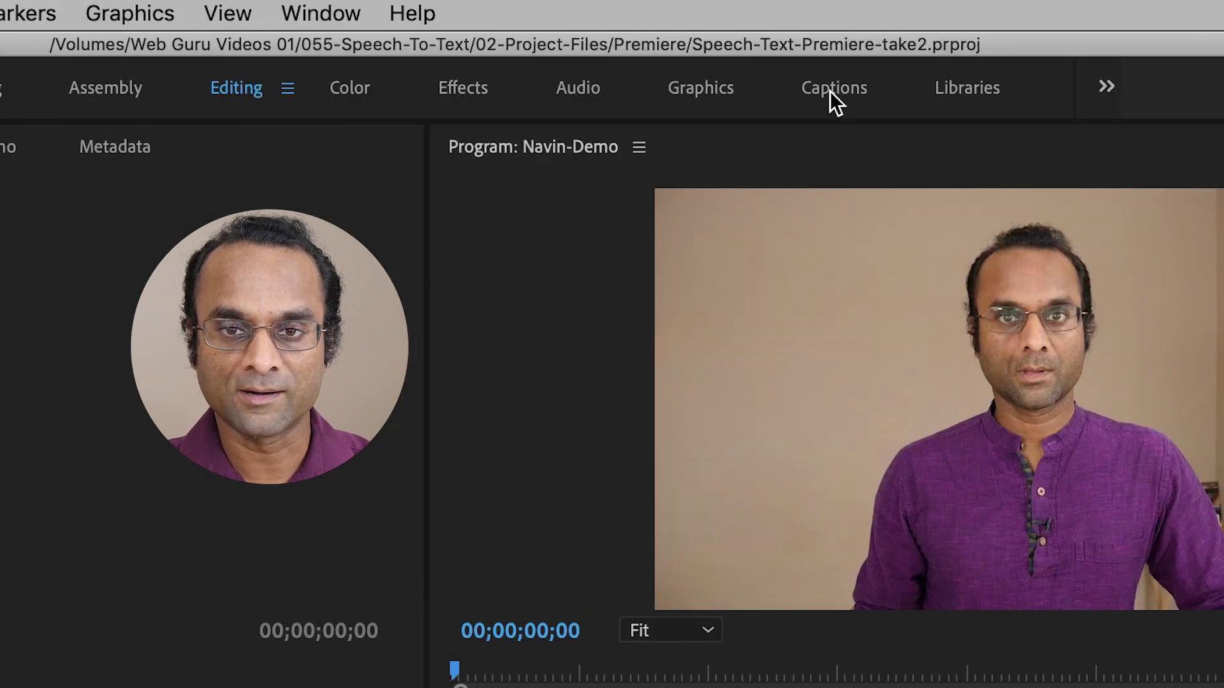
- Switch to the Captions workspace and bring up the Create Transcript dialog for the sequence
click(830, 91)
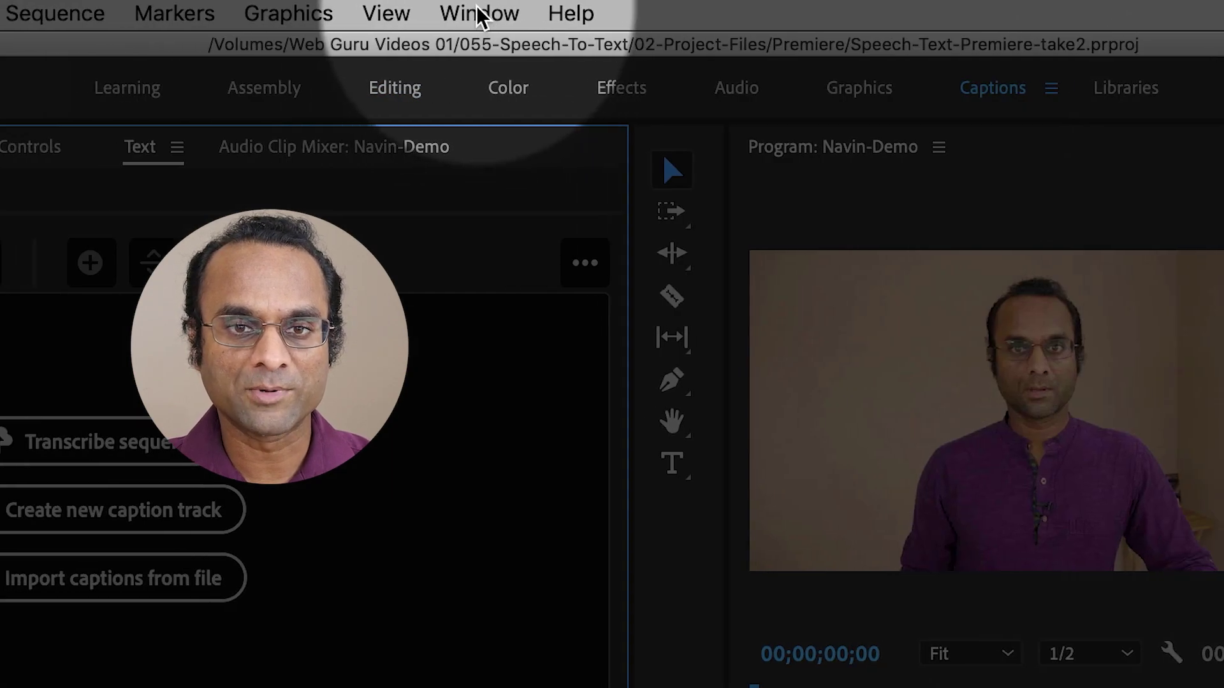
click(365, 13)
mouse_move(599, 47)
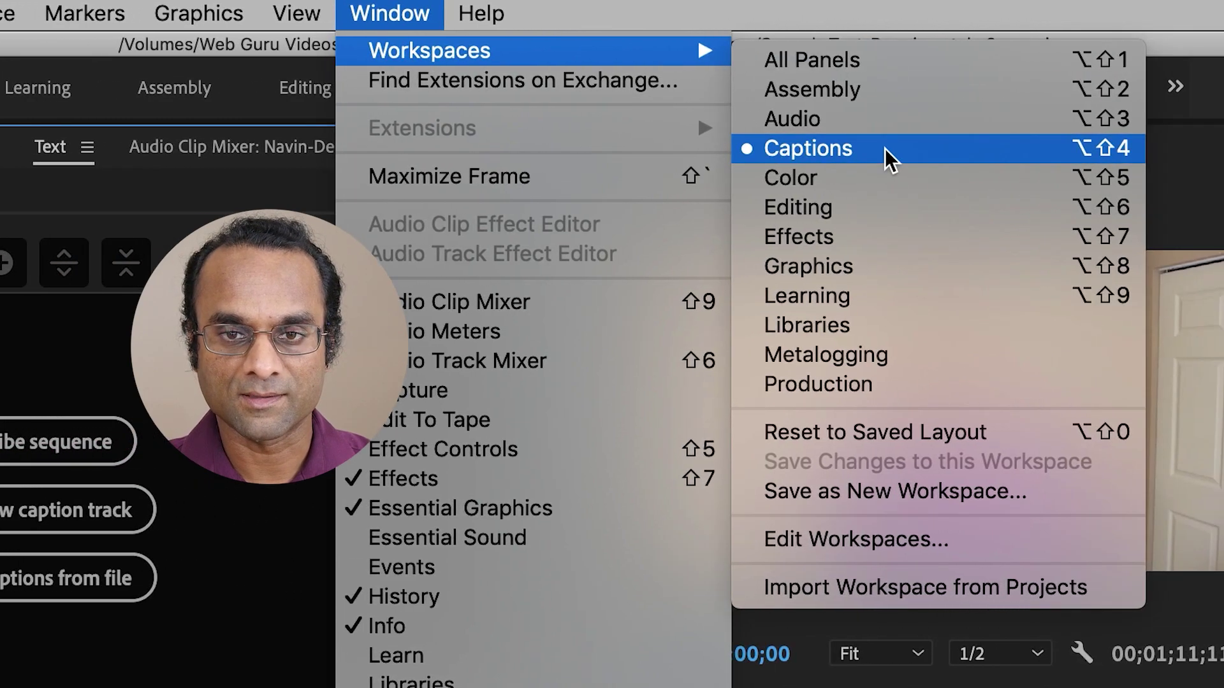
click(884, 148)
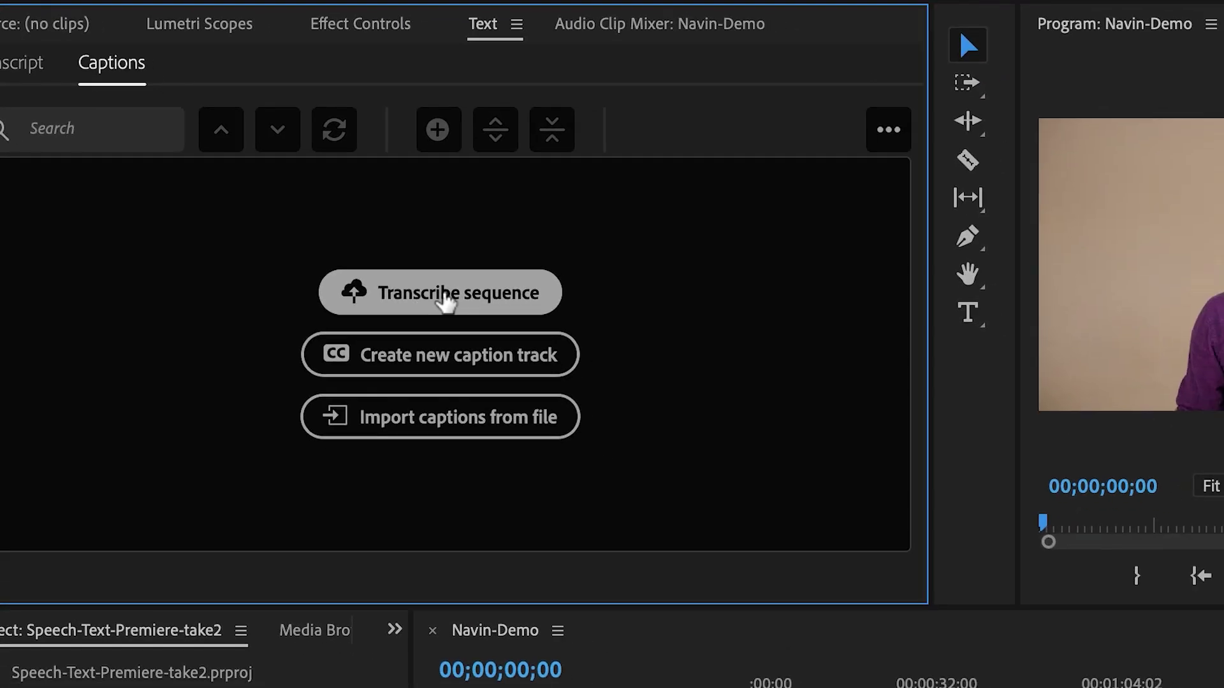
click(510, 322)
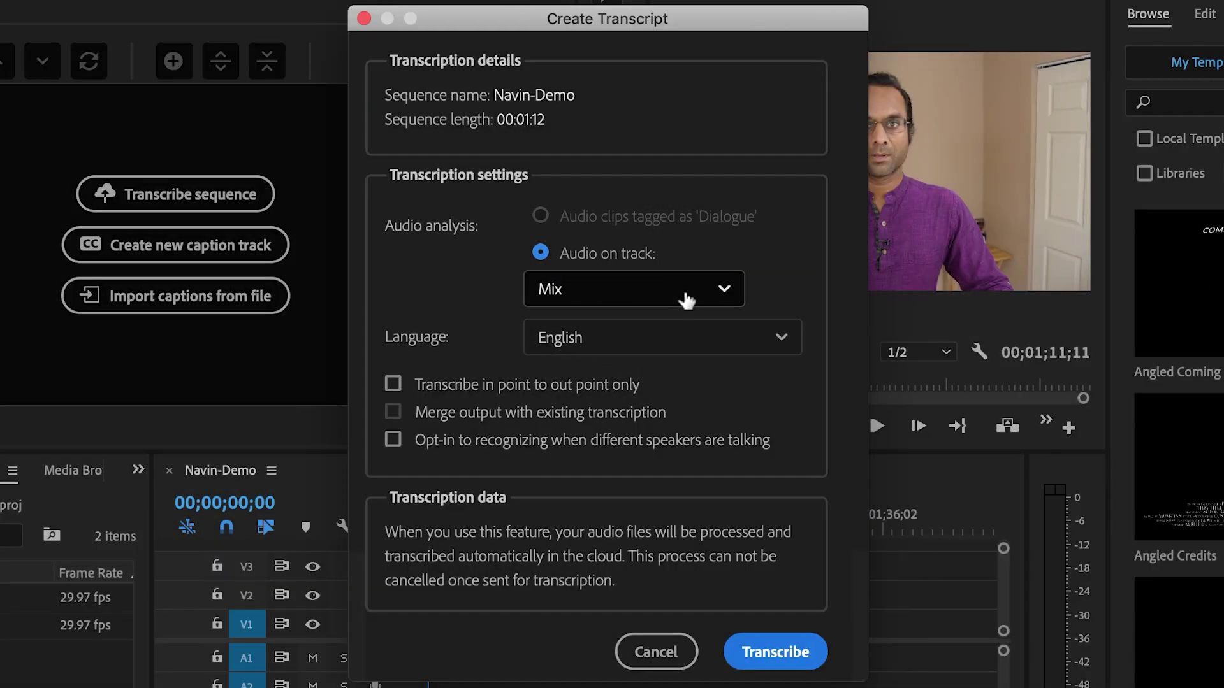
- Transcribe the sequence in English using only the Audio 1 track
click(682, 300)
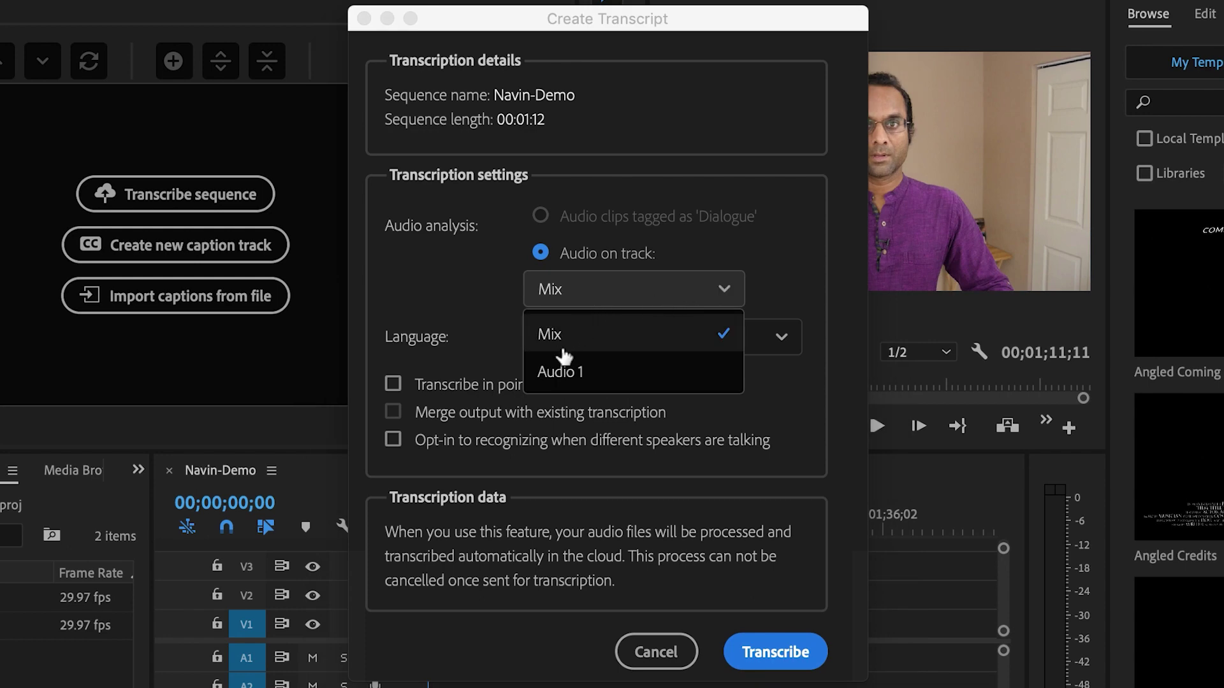
click(557, 370)
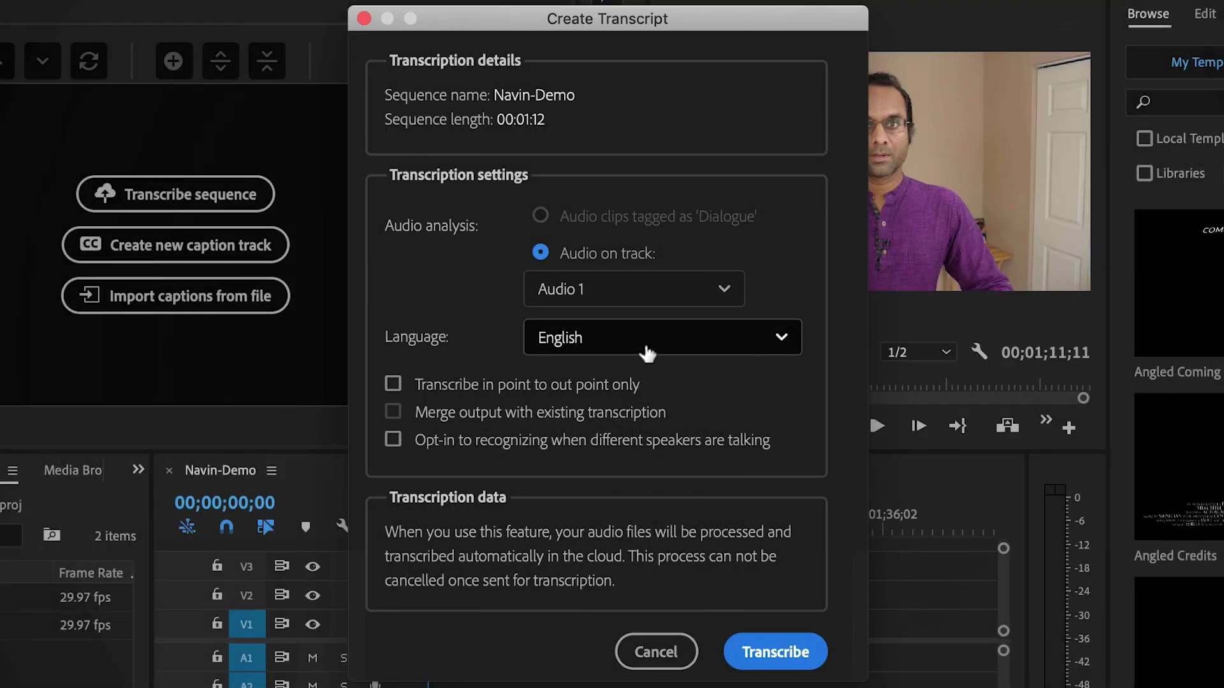
click(643, 341)
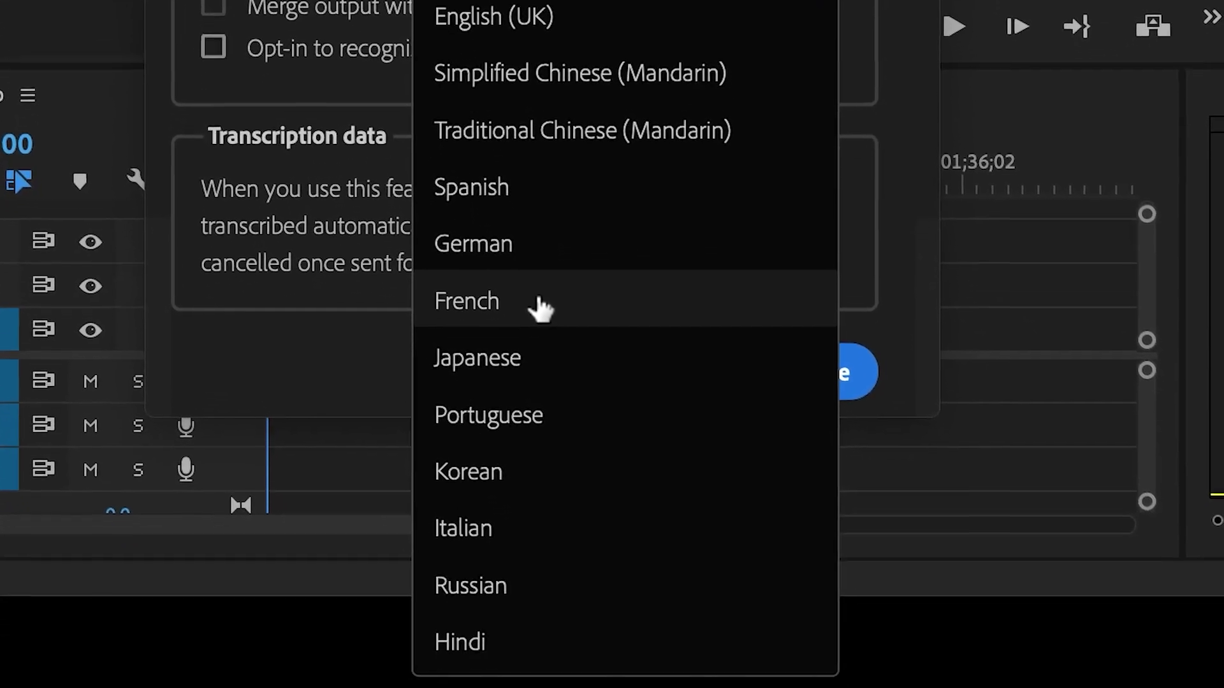
click(486, 0)
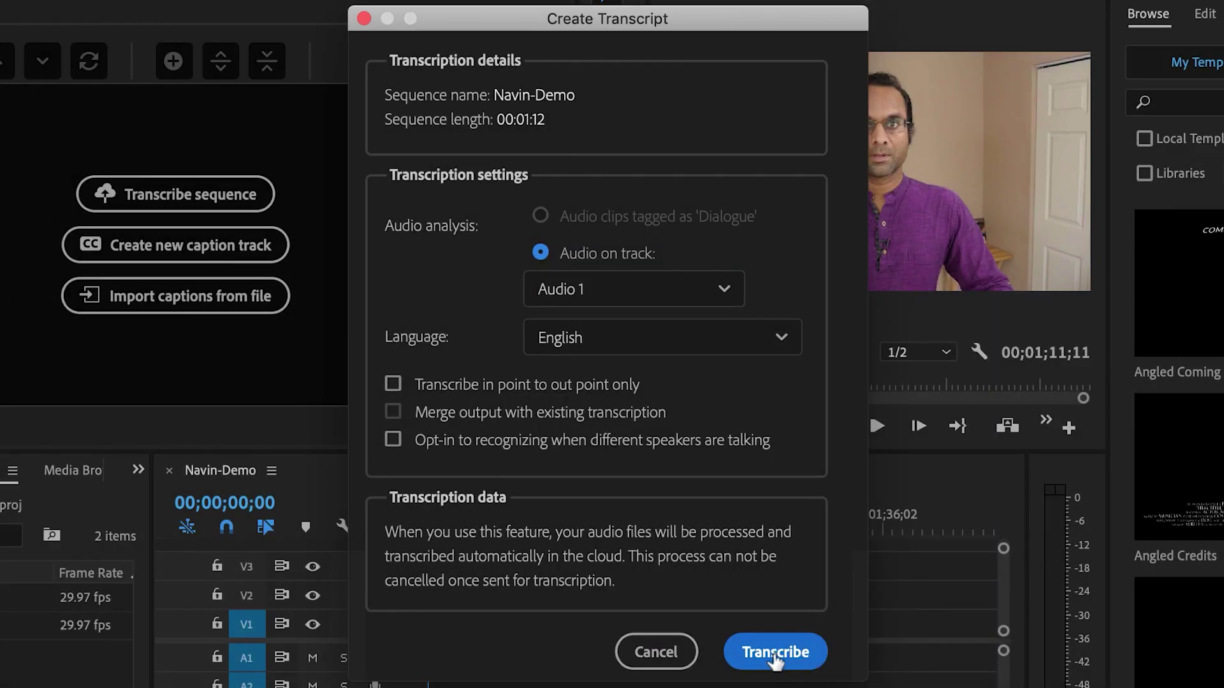
click(774, 657)
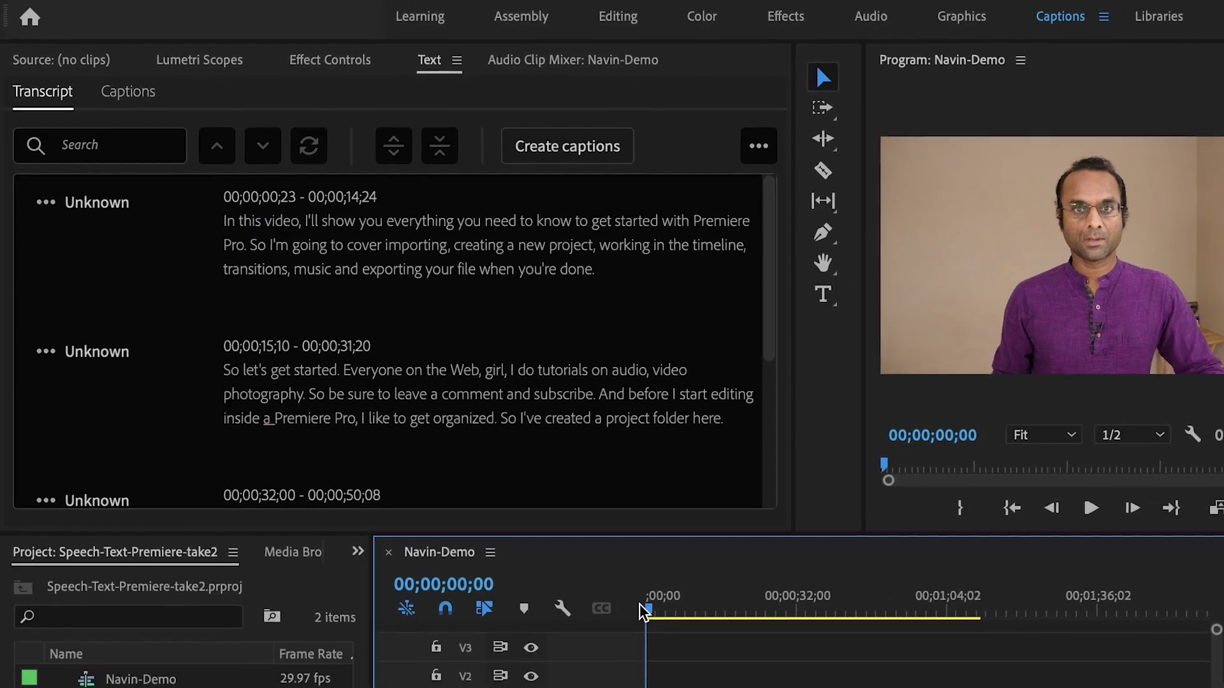
- Play the sequence opening, then move the playhead to the word 'Everyone' at 00;00;16;23
key(space)
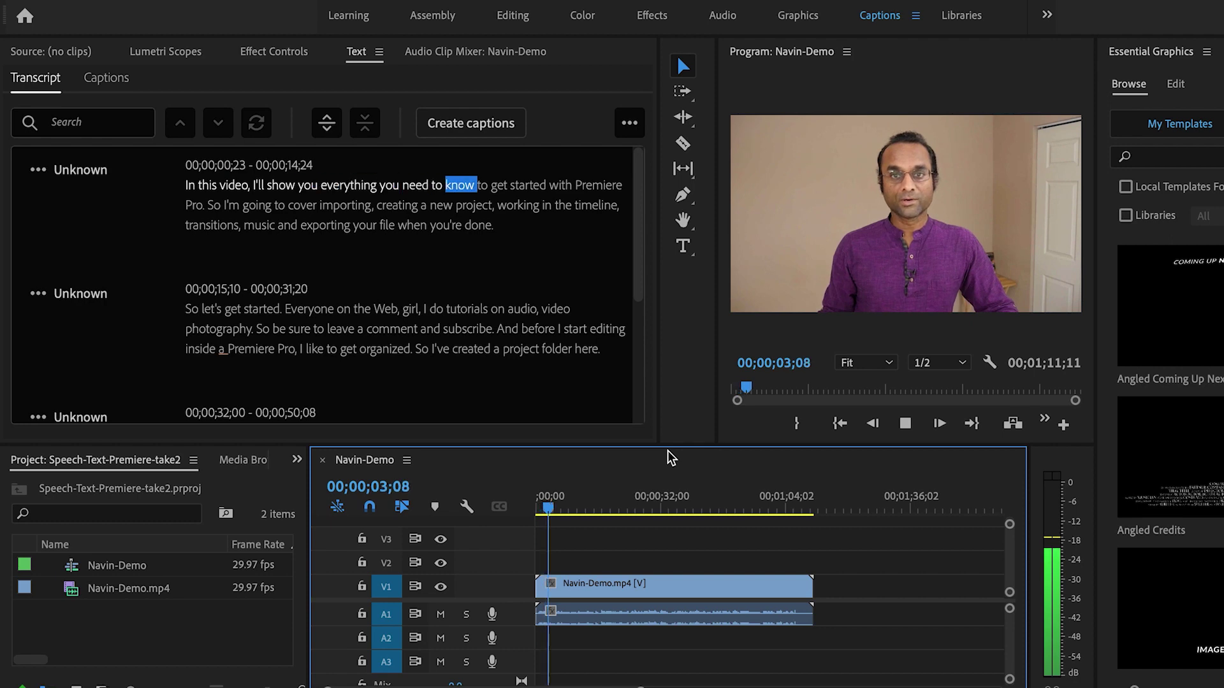
key(space)
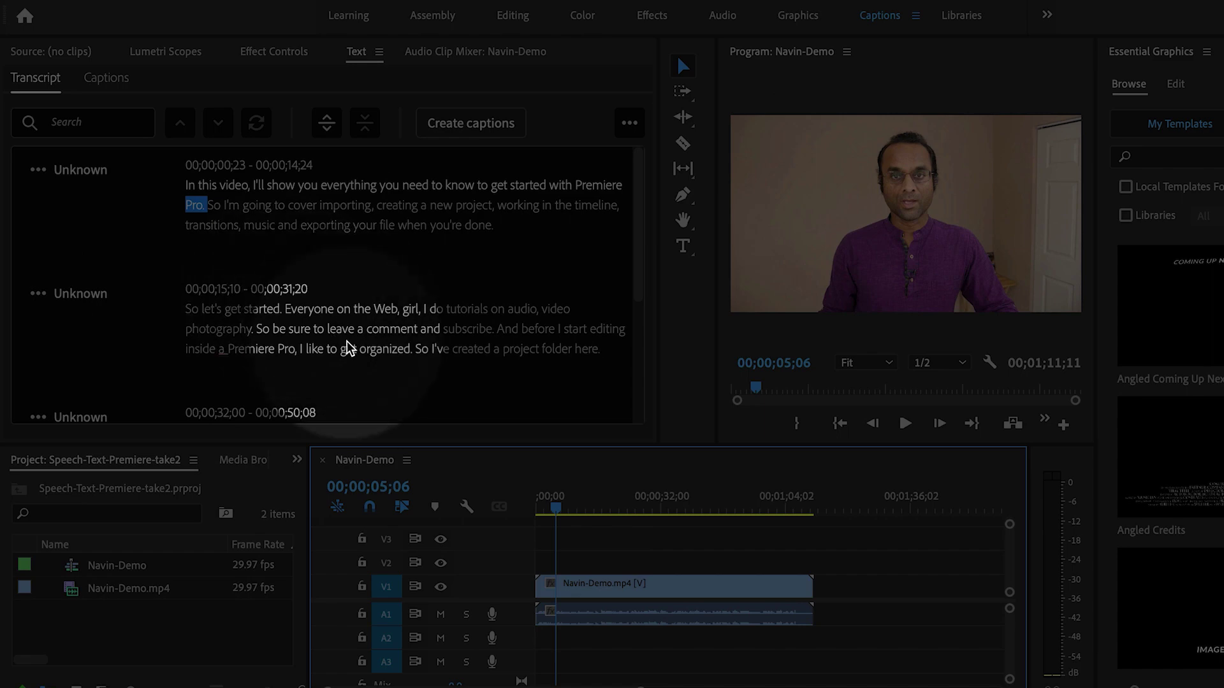
click(319, 311)
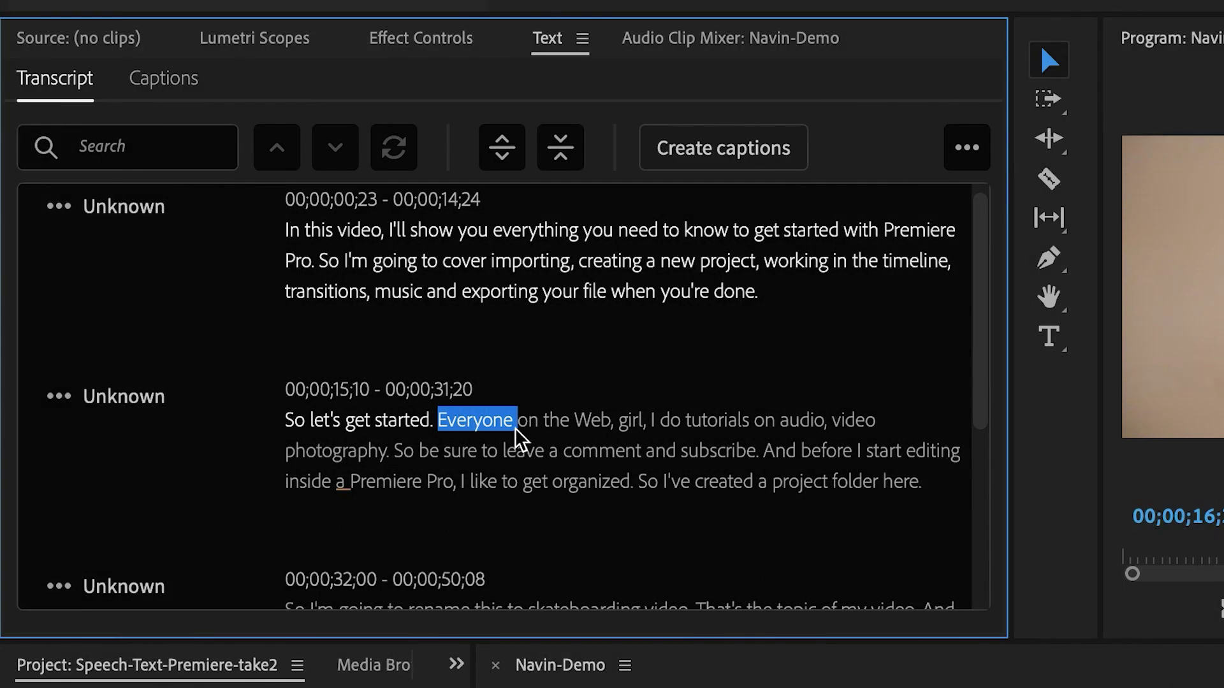
- In the second paragraph, change 'Everyone on' to 'Hi everyone I'm'
double_click(472, 430)
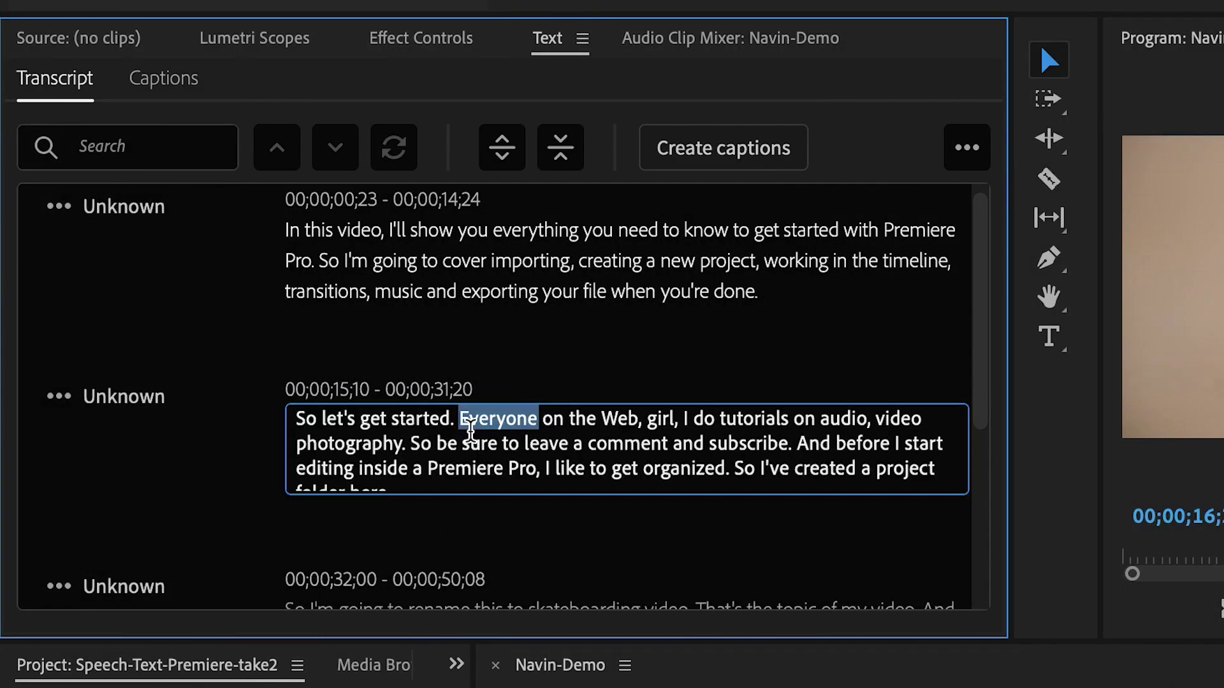
click(458, 427)
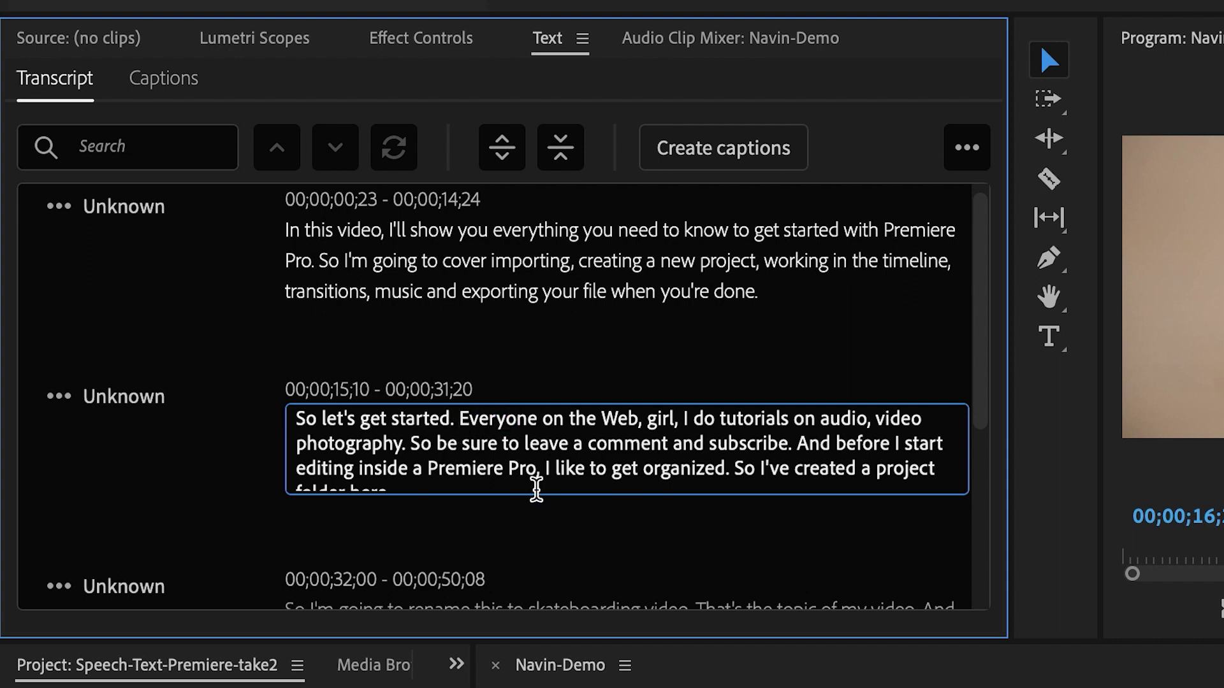
text(Hi)
key(BackSpace)
text(e)
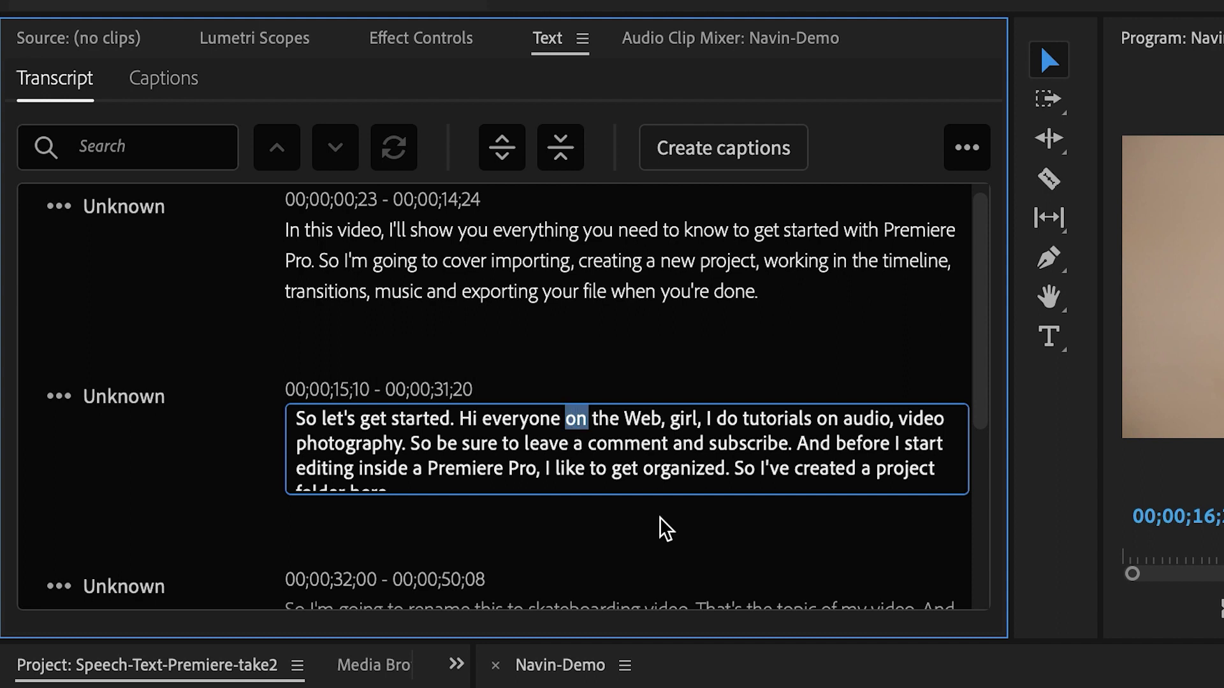
key(BackSpace)
text(I'm)
- Replace 'girl' with 'Guru, and', remove the stray line break, and commit the paragraph
key(Delete)
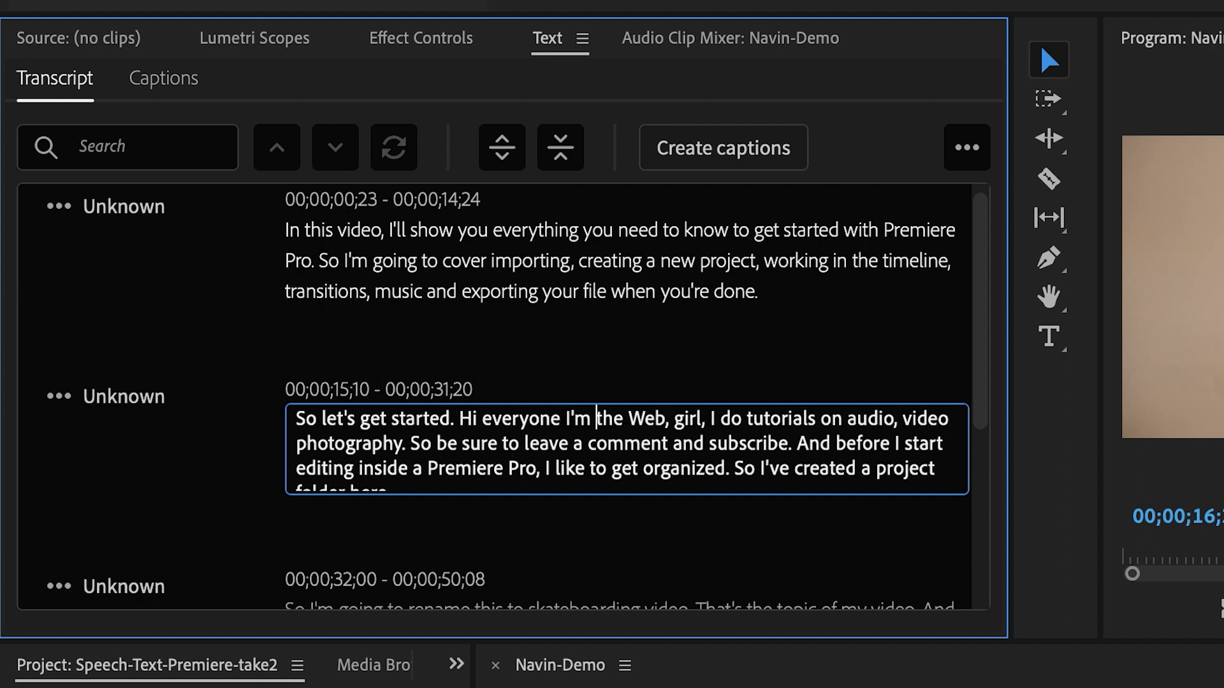
key(BackSpace)
key(BackSpace)
key(BackSpace)
text(Guru,)
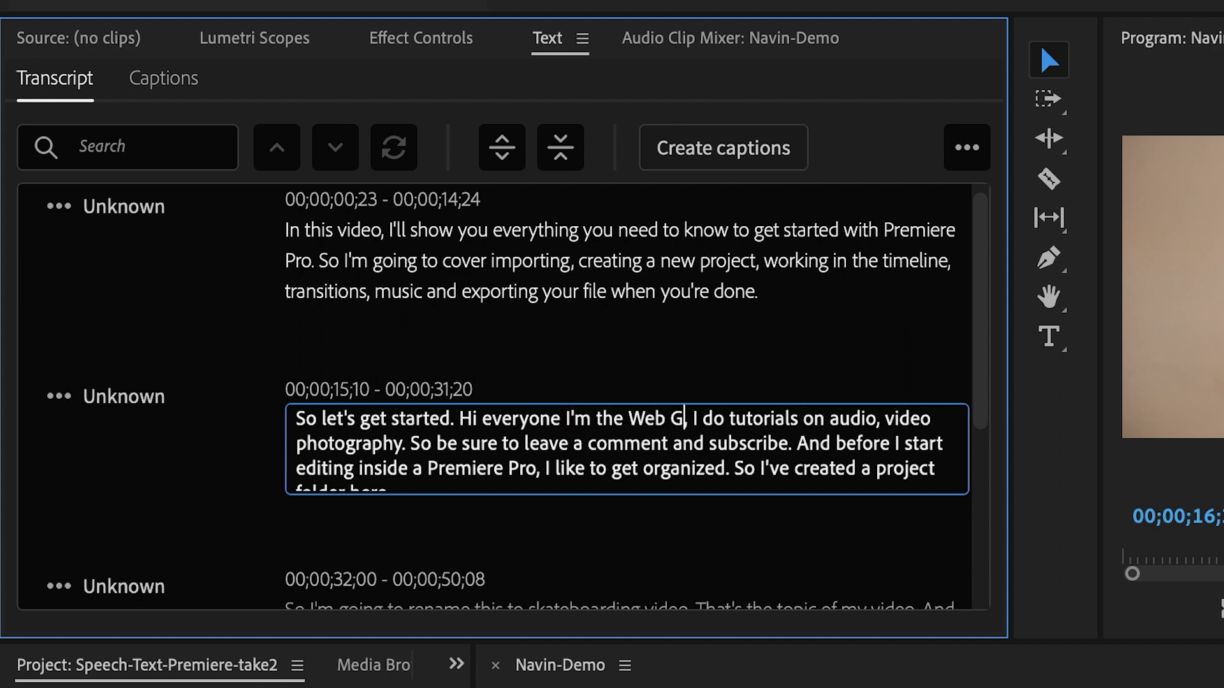
text( an)
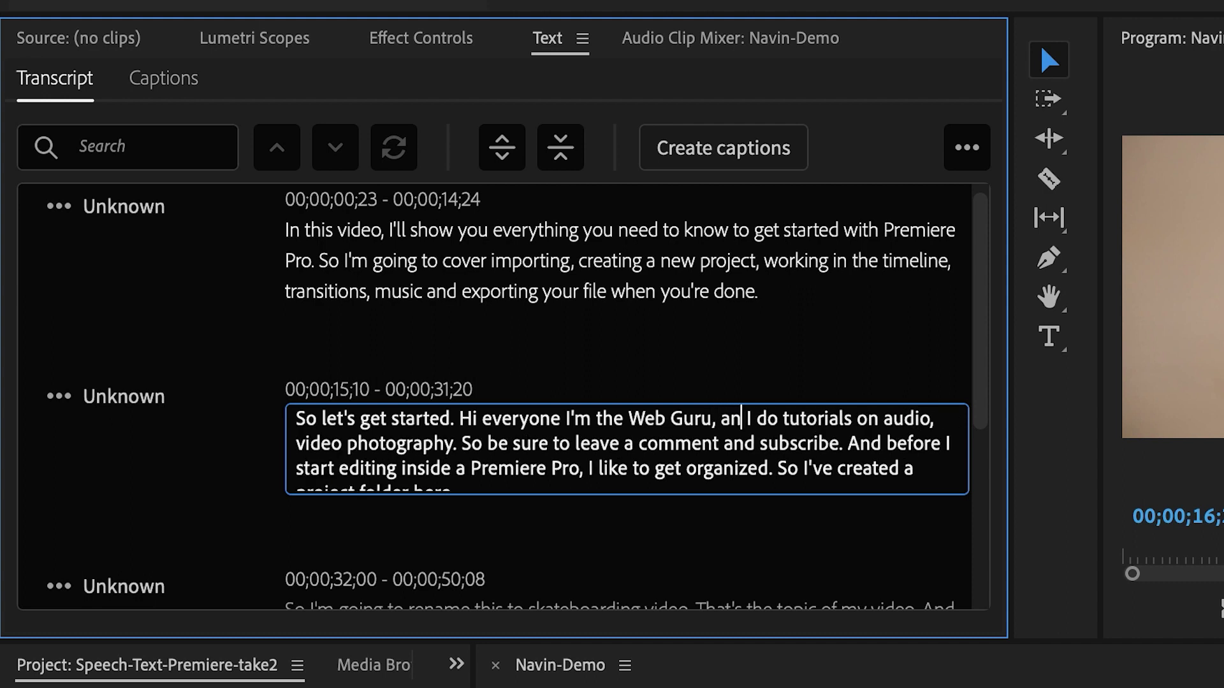
text(d)
key(Return)
key(BackSpace)
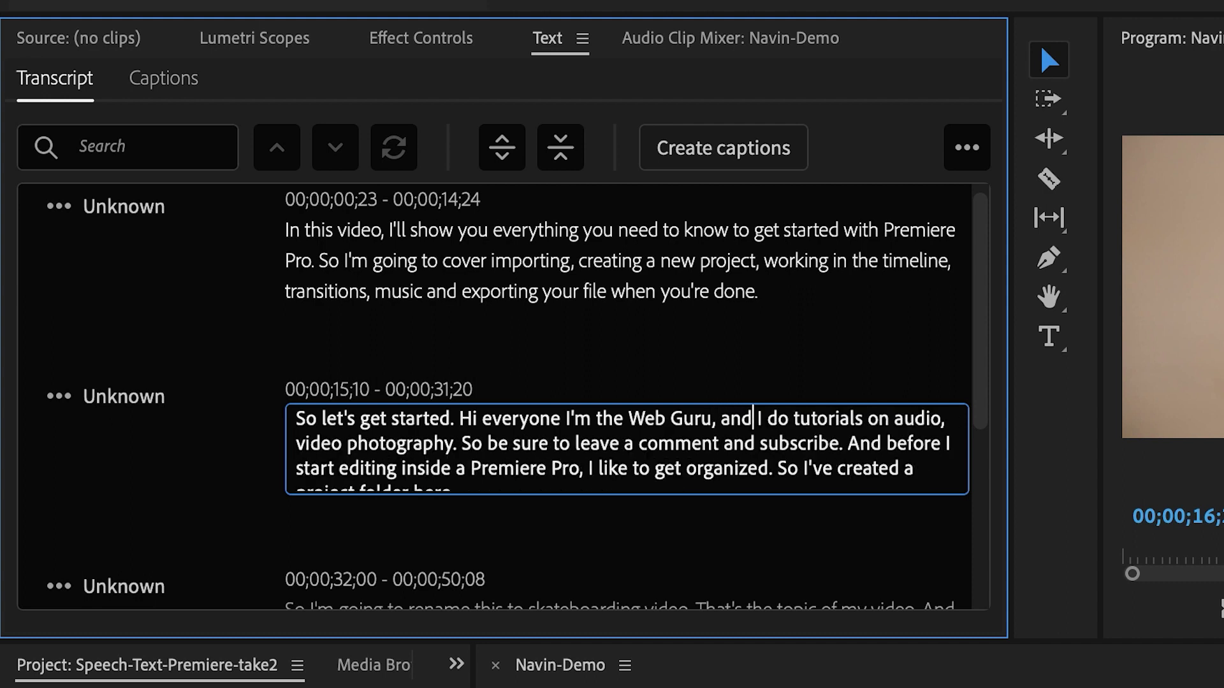
click(719, 380)
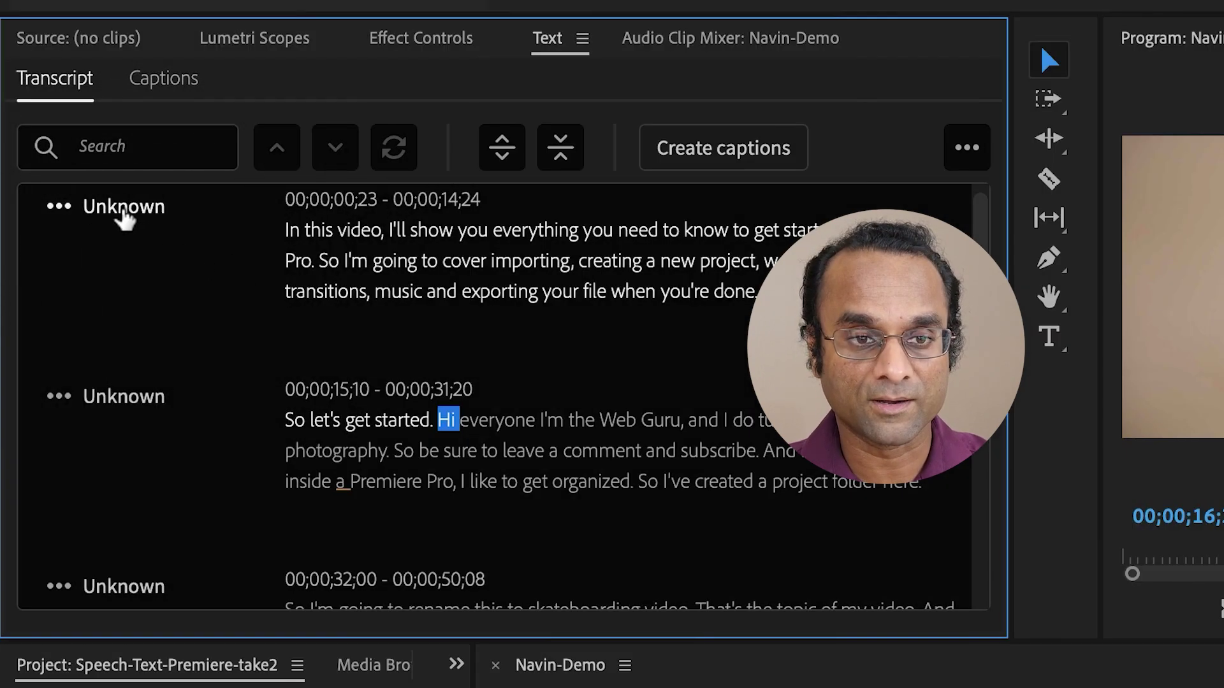
click(122, 214)
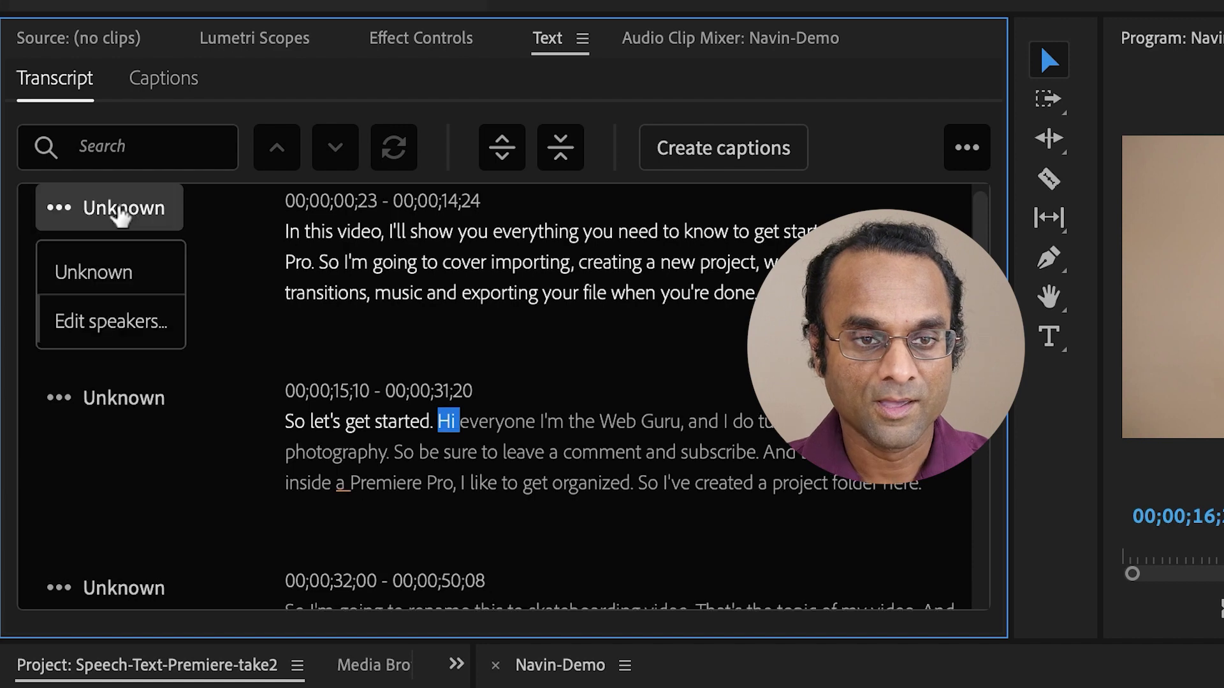
- Rename the Unknown speaker to the presenter's name and save it for all paragraphs
click(95, 323)
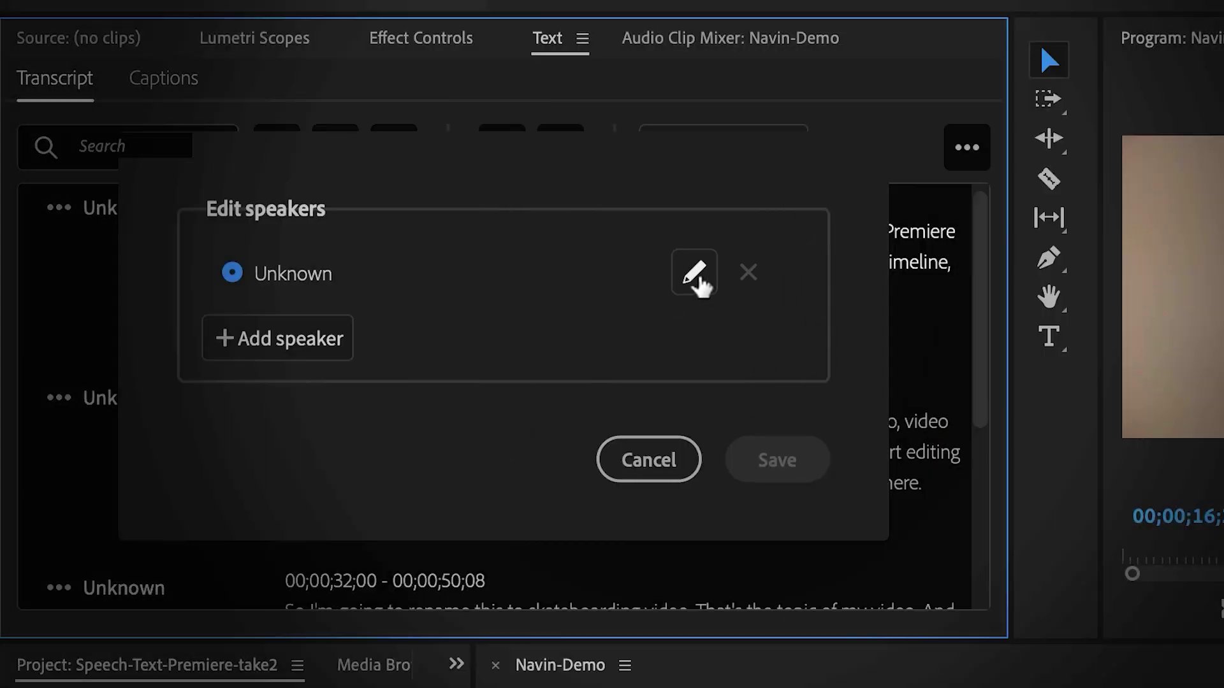
click(694, 272)
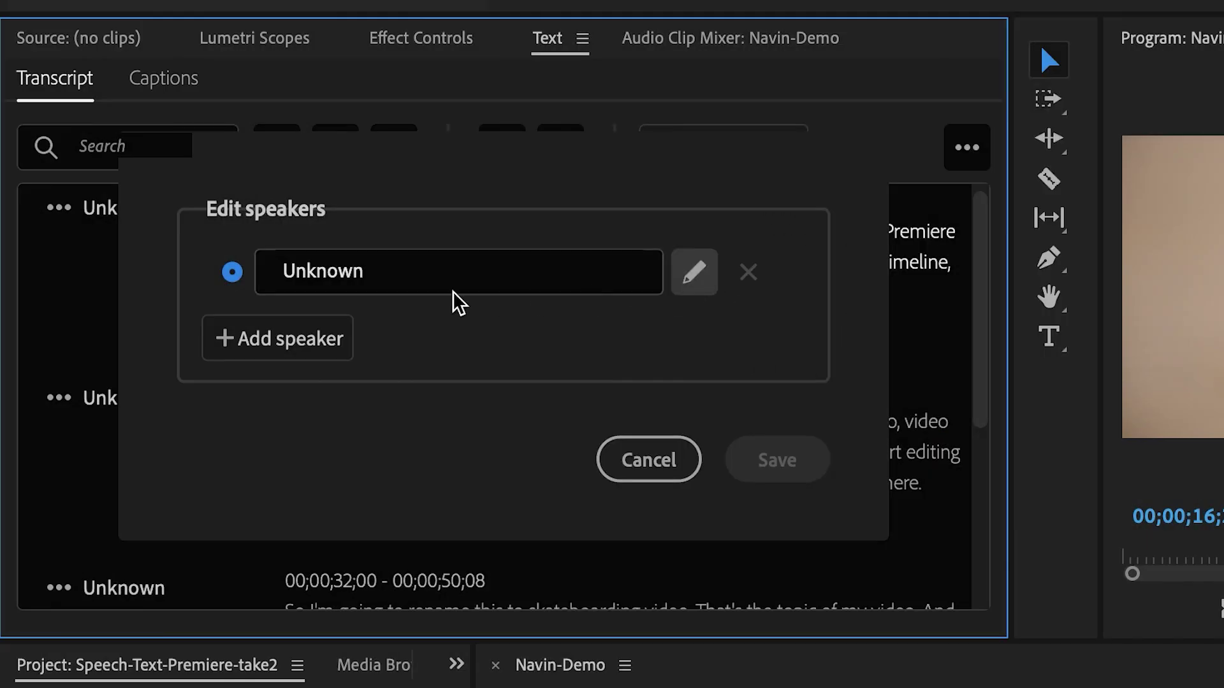
double_click(382, 280)
text(Navin)
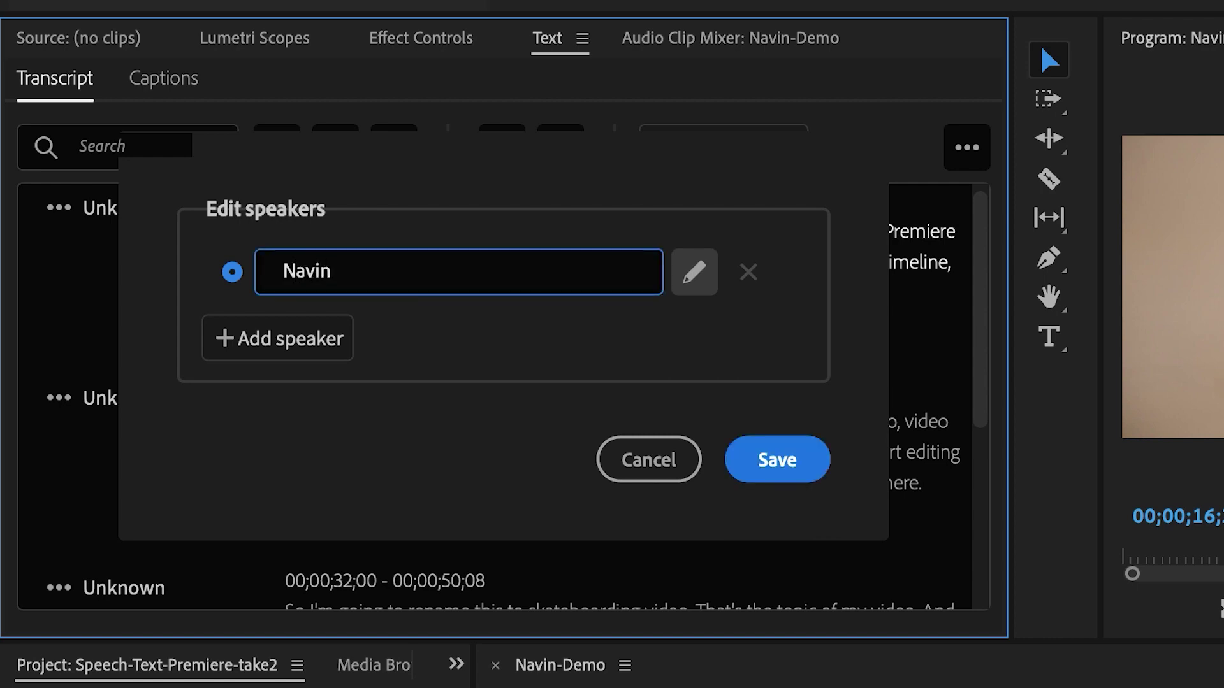
click(746, 454)
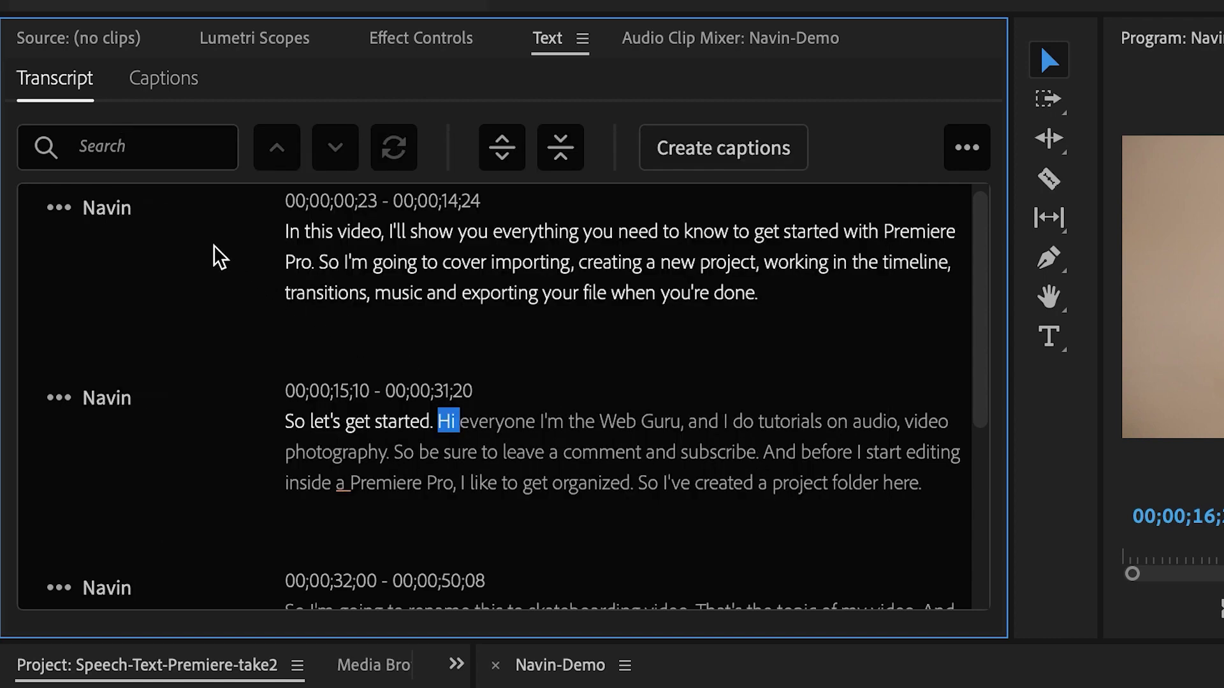
scroll(115, 510, down, 2)
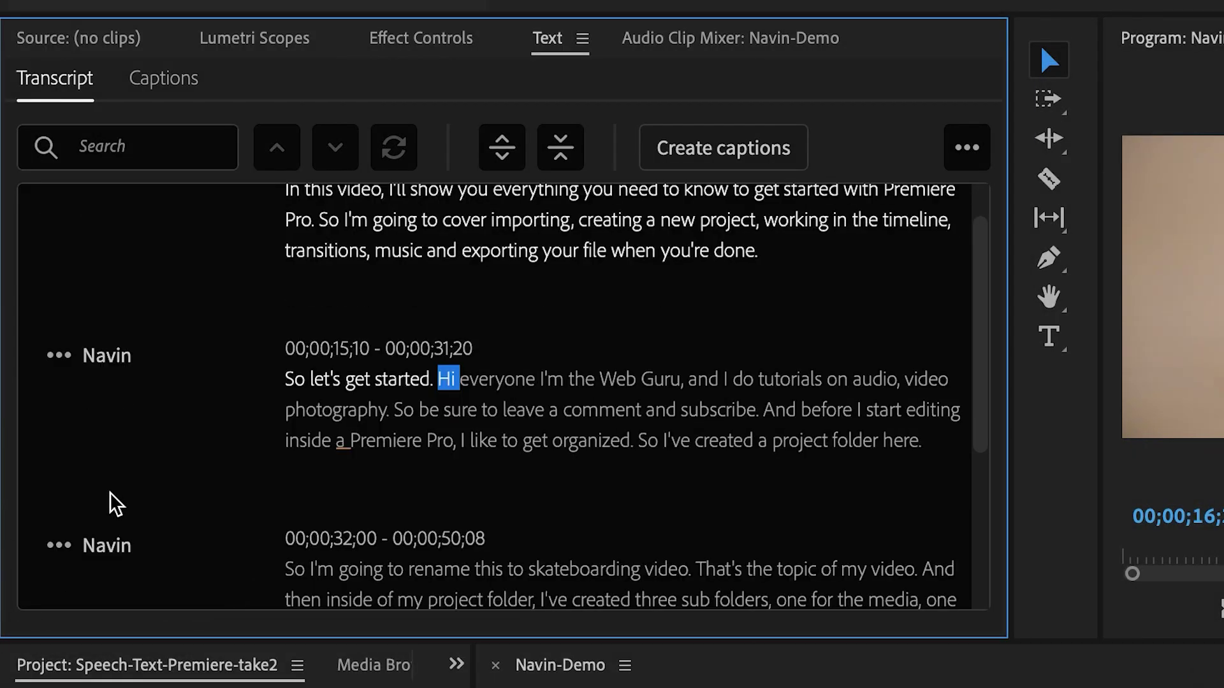
scroll(114, 504, down, 3)
scroll(115, 503, up, 4)
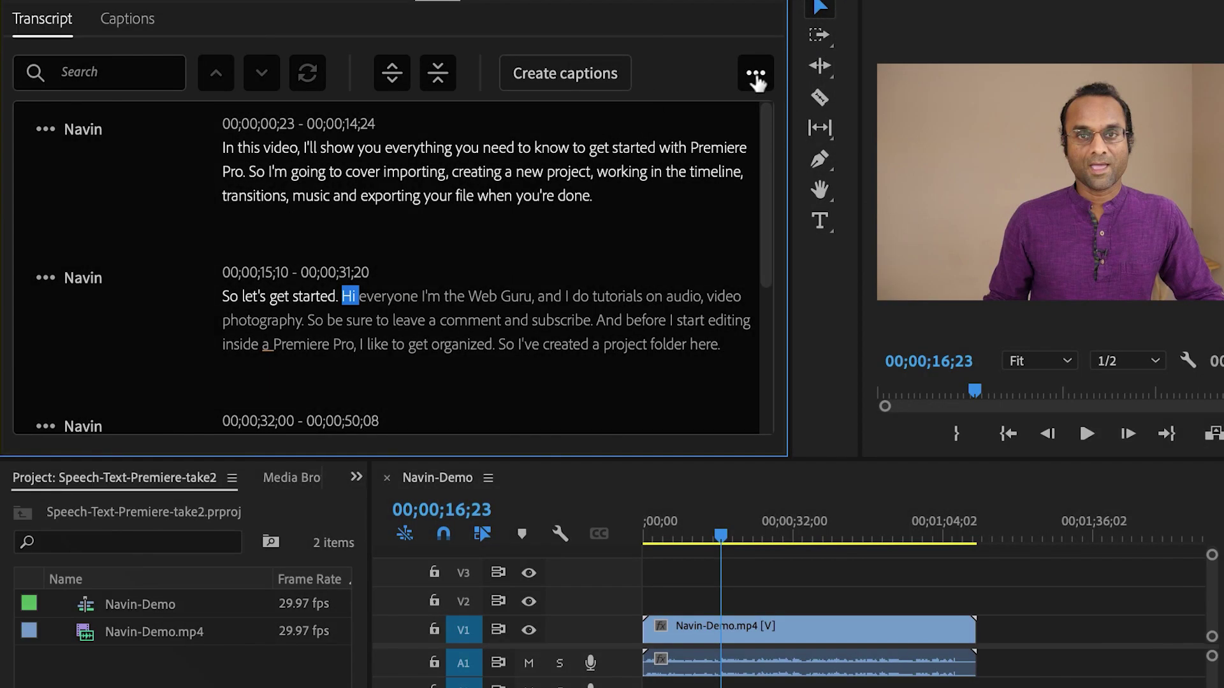
click(756, 76)
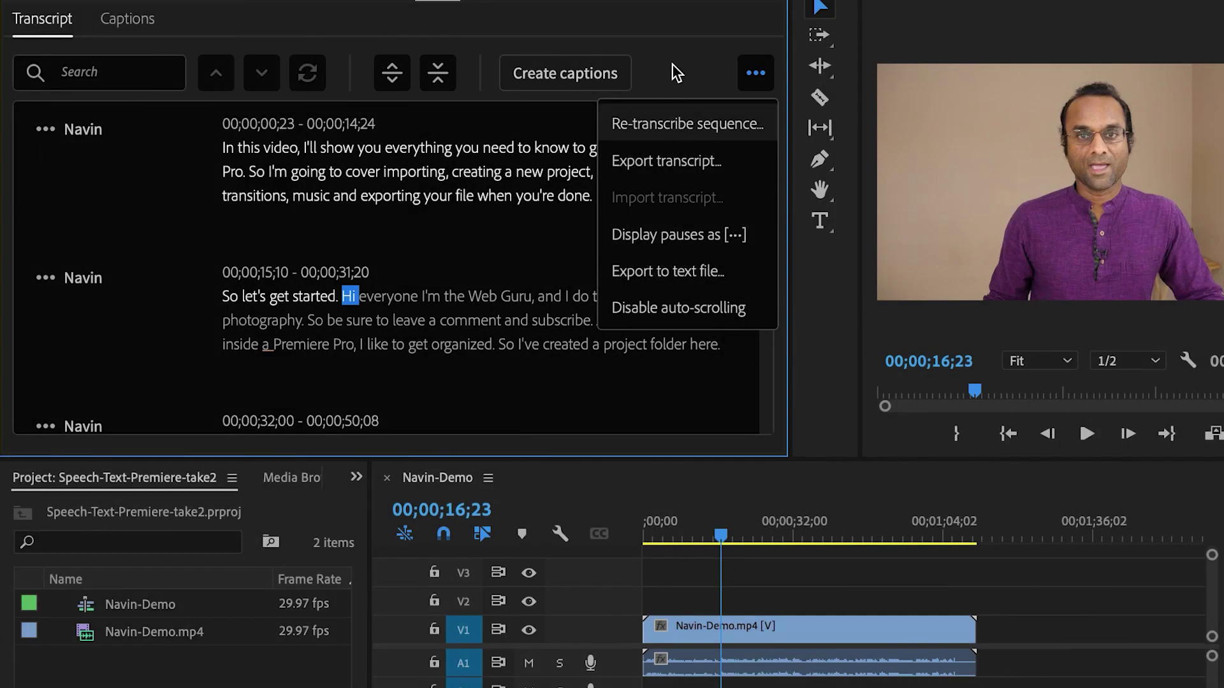
click(673, 67)
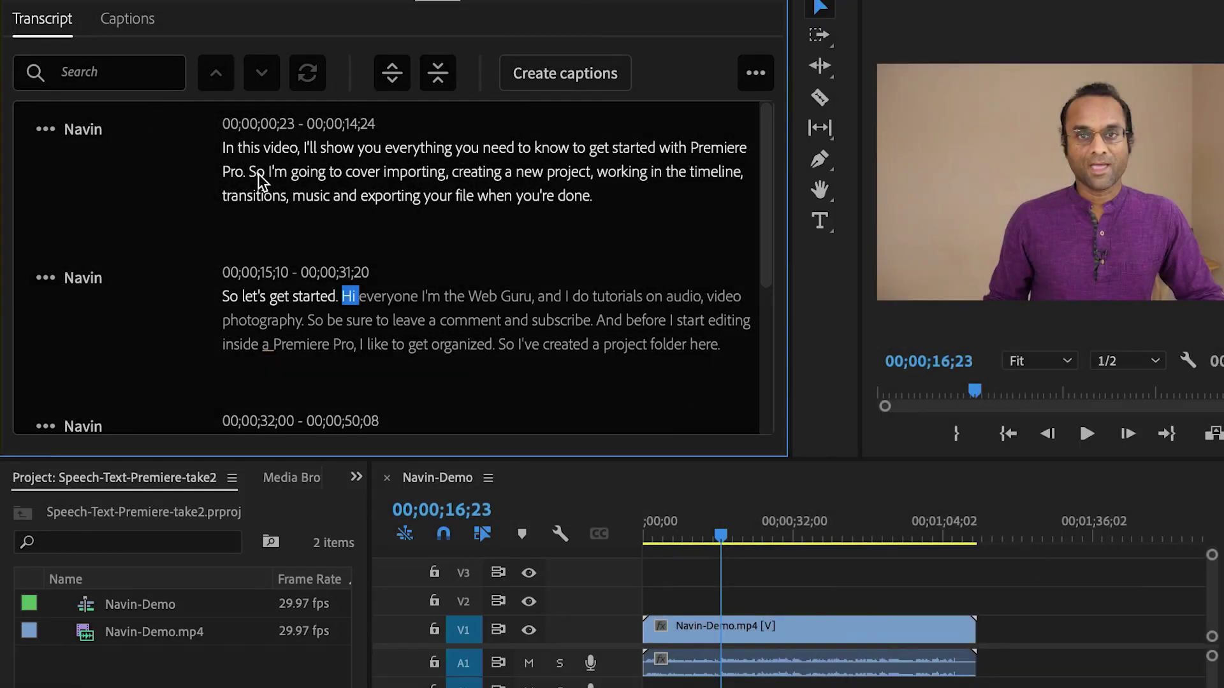
- Split the transcript segments at 'So' and at 'transitions,'
click(258, 176)
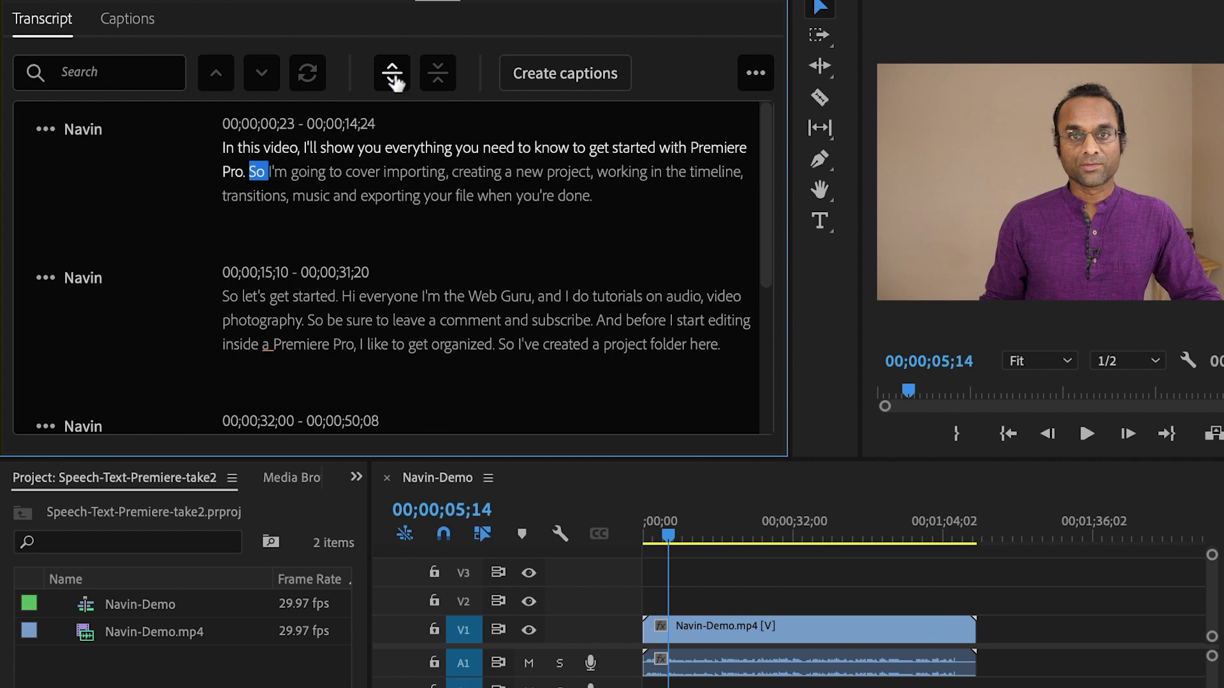
click(392, 74)
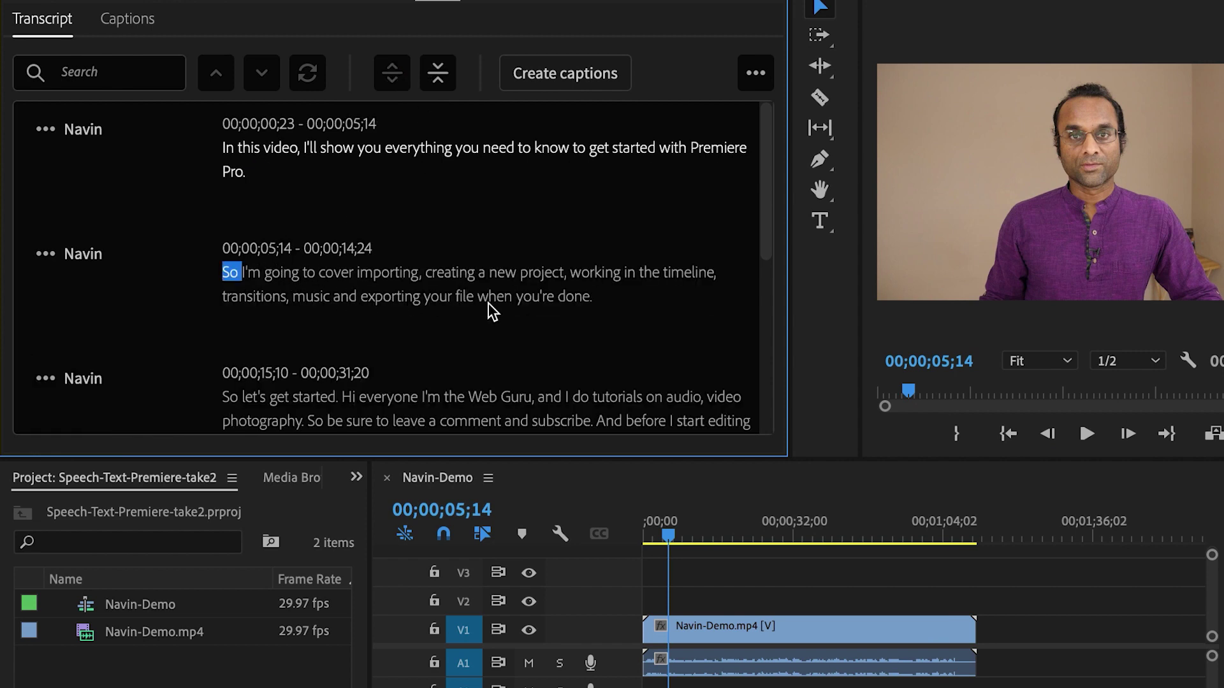
click(273, 298)
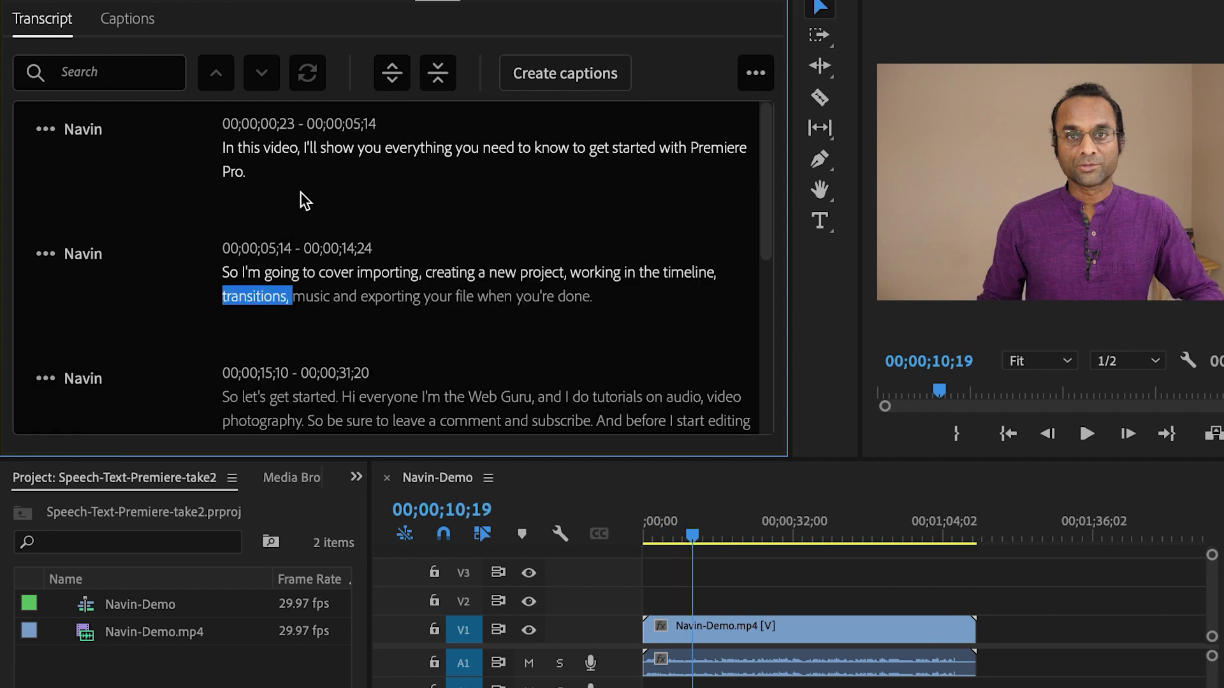
click(381, 88)
- Split further at 'photography.', 'And', and the later 'So I've created'
scroll(439, 254, down, 3)
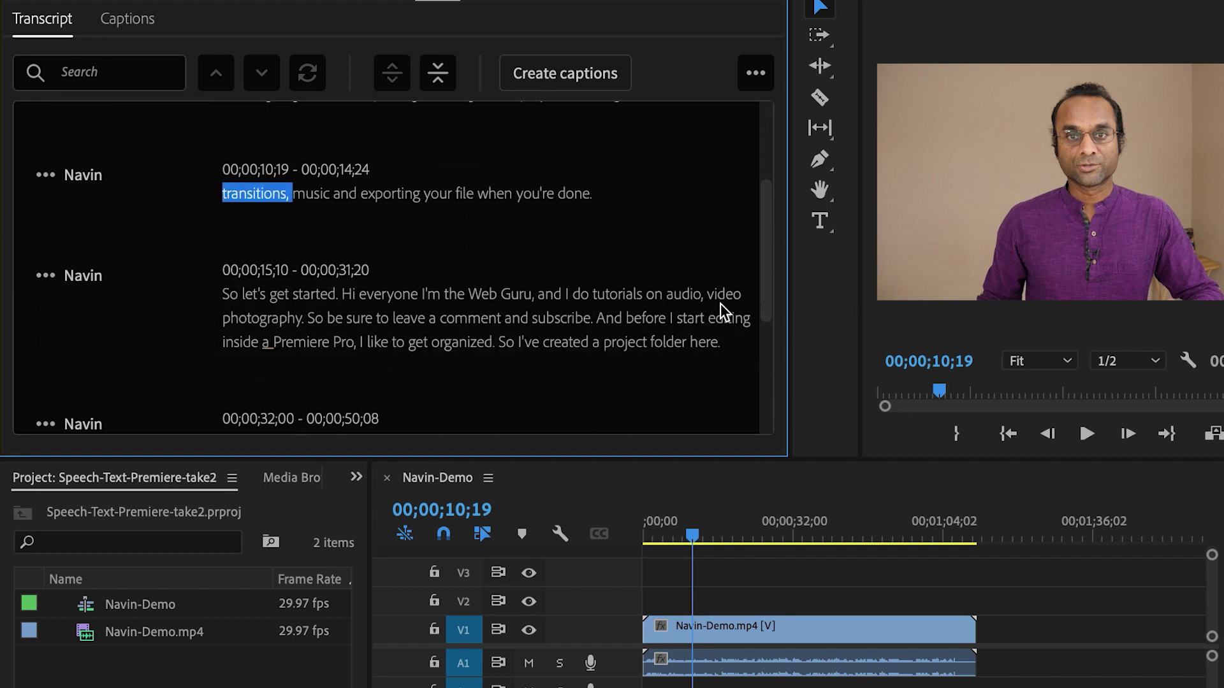
click(257, 321)
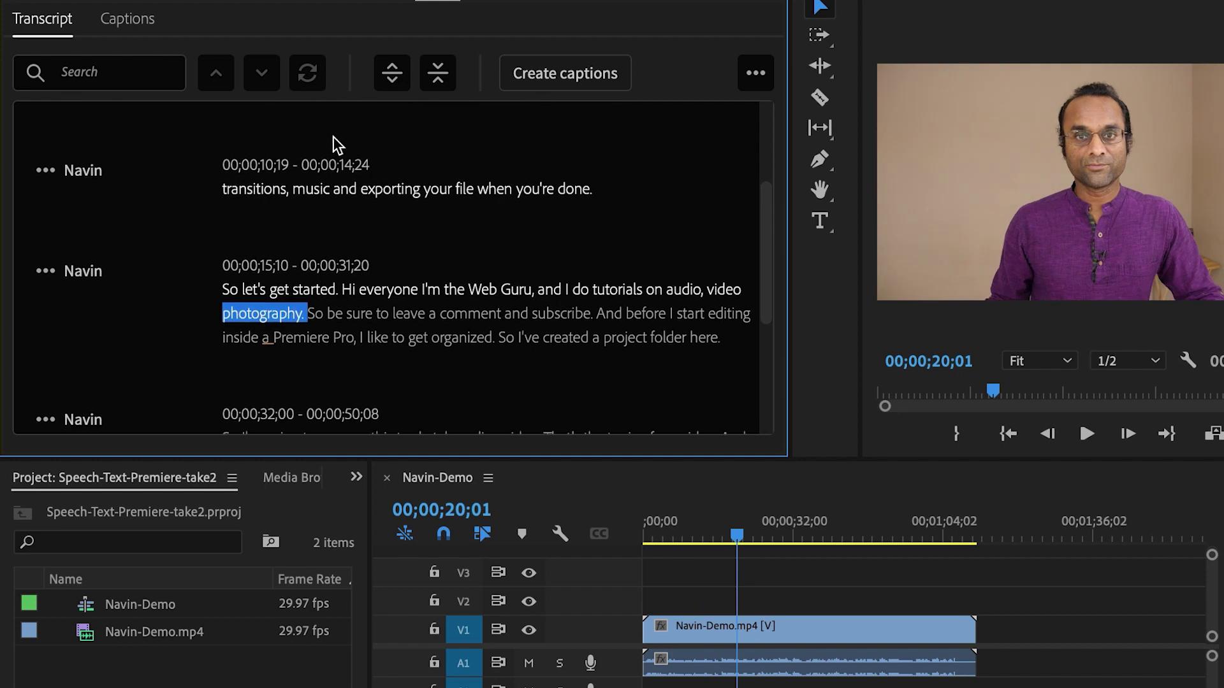
click(393, 74)
scroll(448, 205, down, 3)
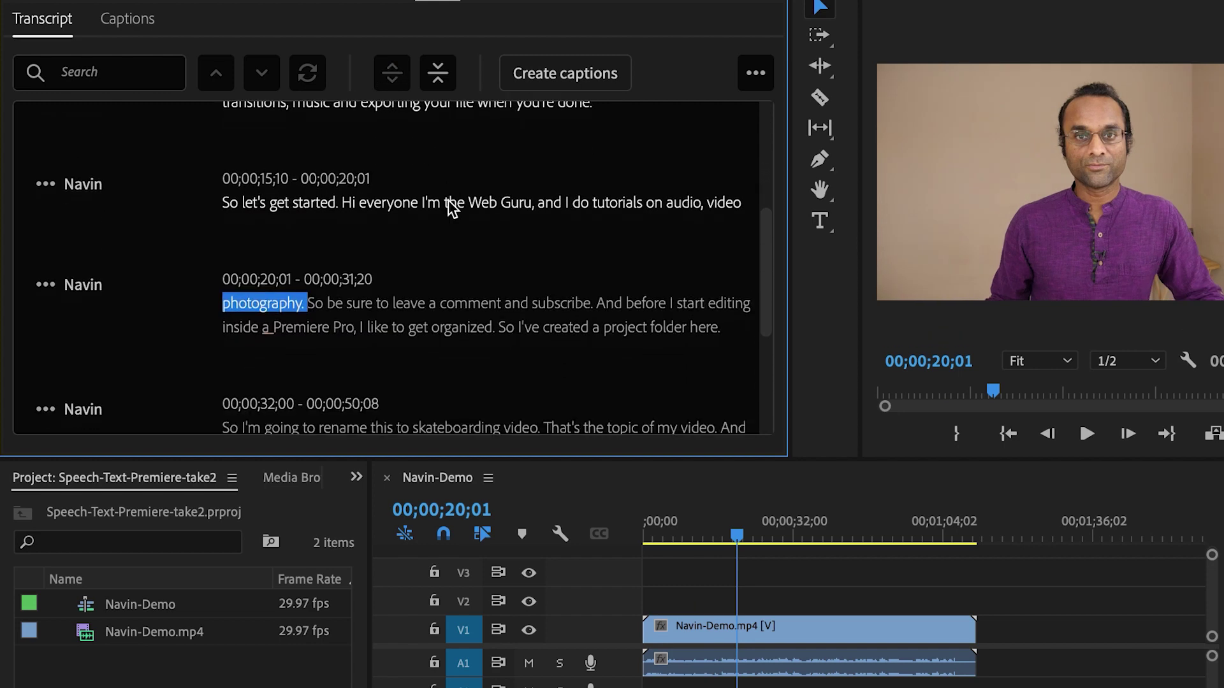
click(615, 308)
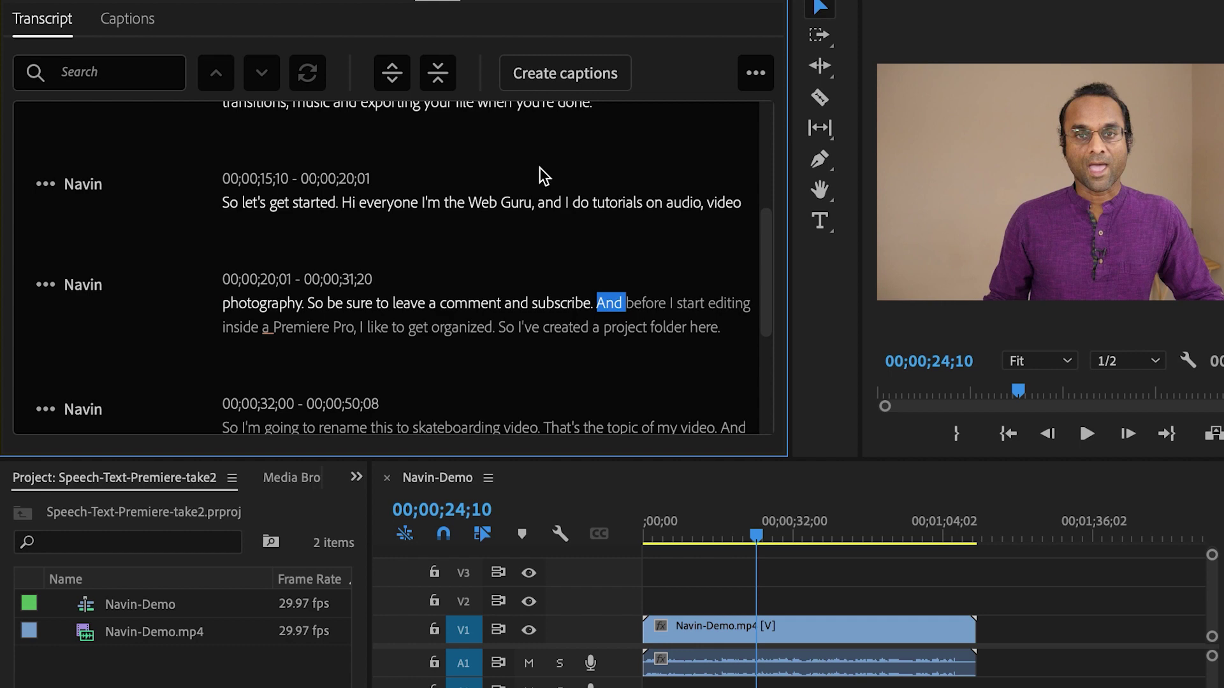
click(398, 78)
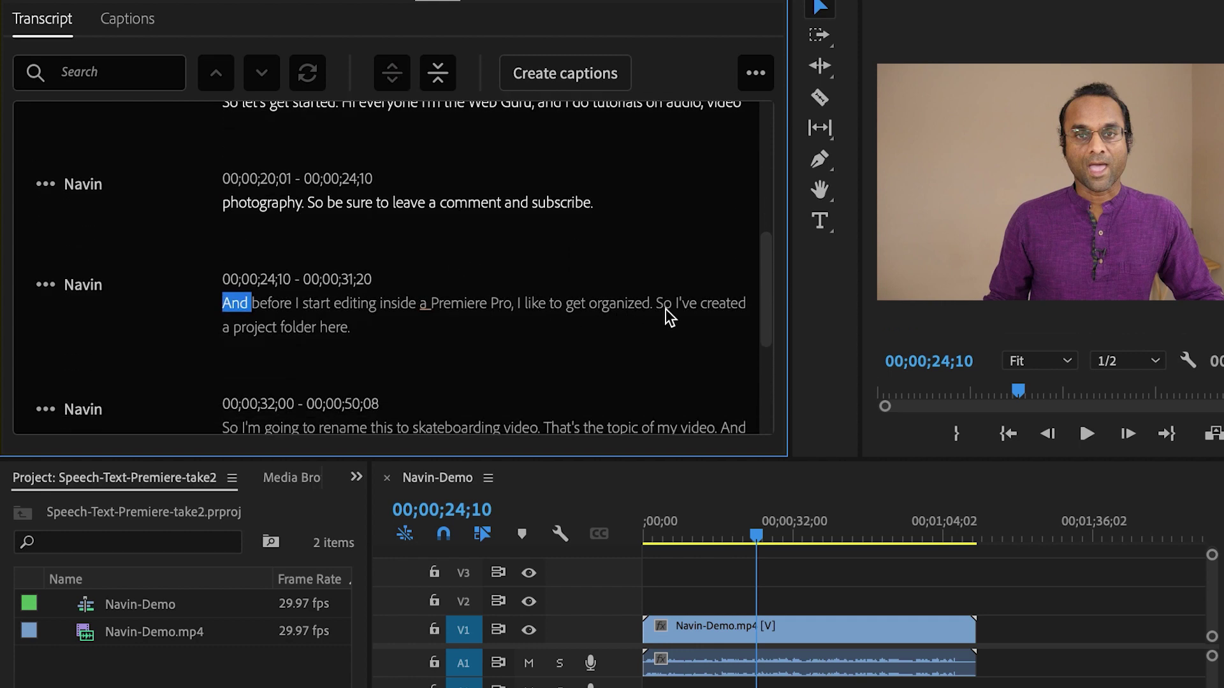
click(663, 308)
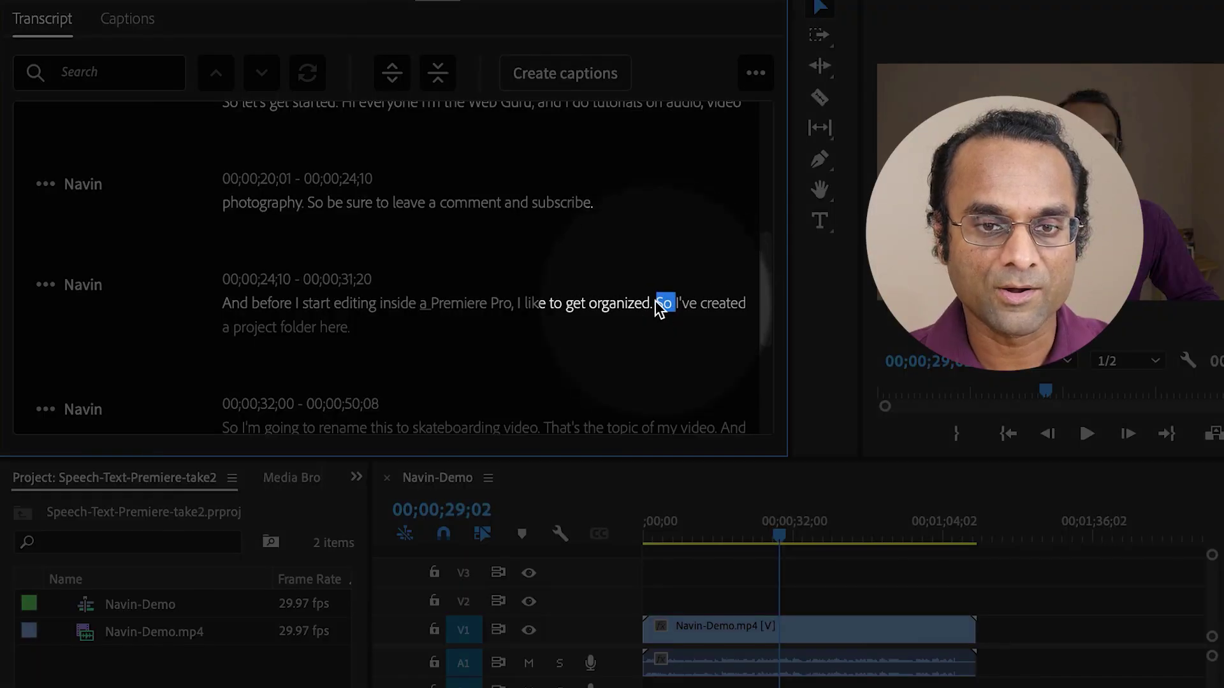
click(393, 80)
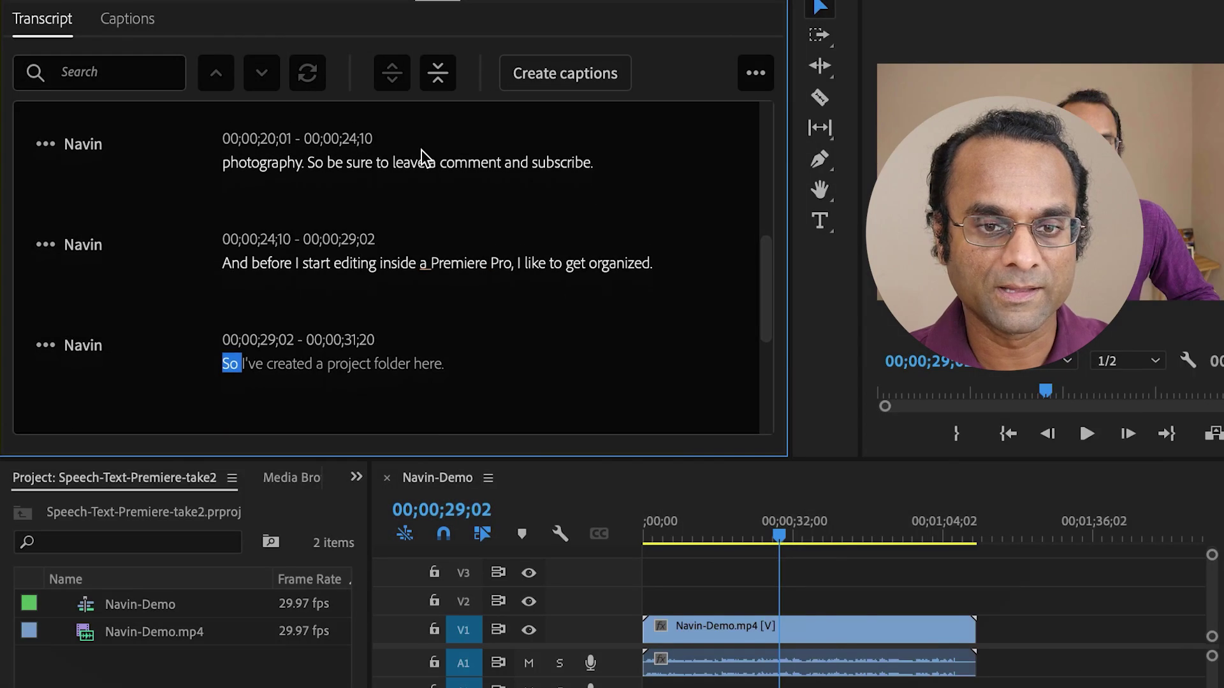
drag(771, 326, 759, 173)
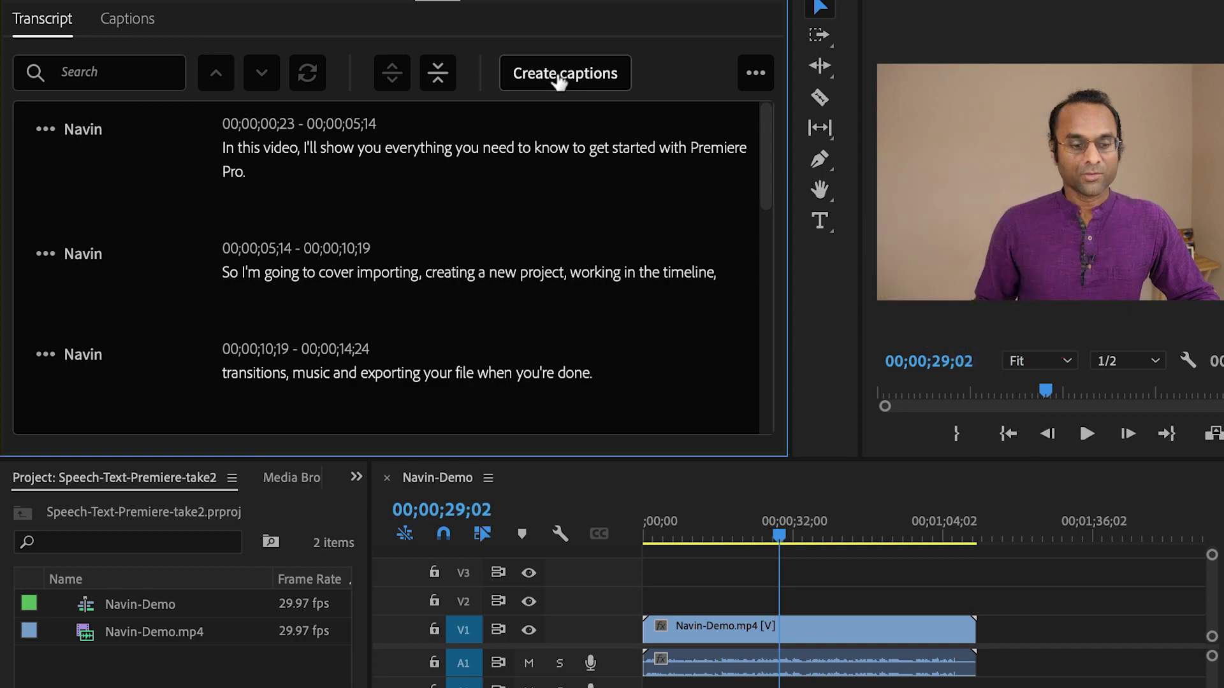
- Create Subtitle Default captions with double lines from the sequence transcript
click(560, 80)
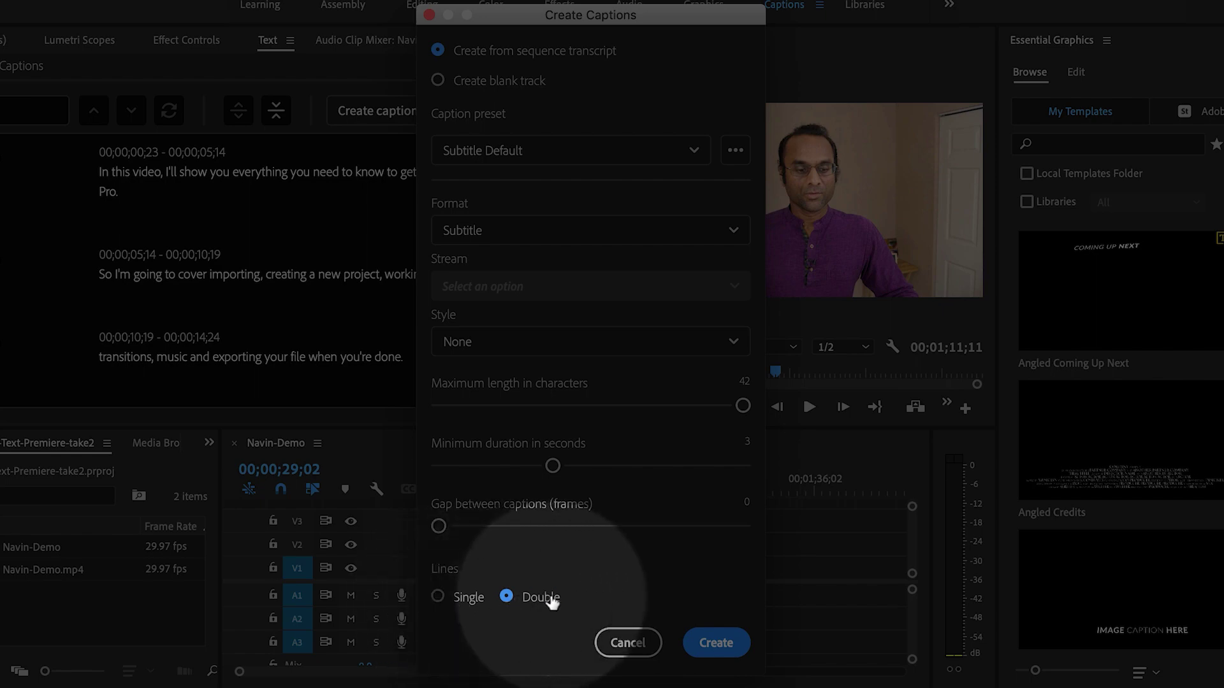
click(716, 645)
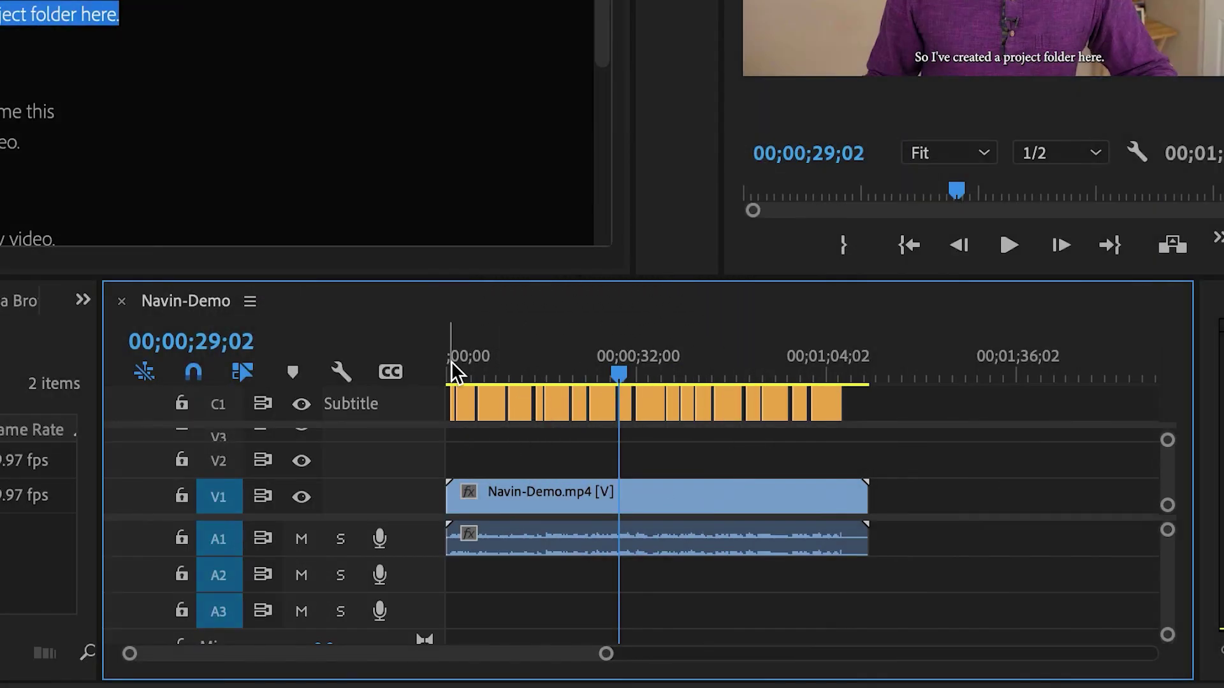
- Return to the sequence start, zoom the timeline, and play the opening subtitles
click(455, 362)
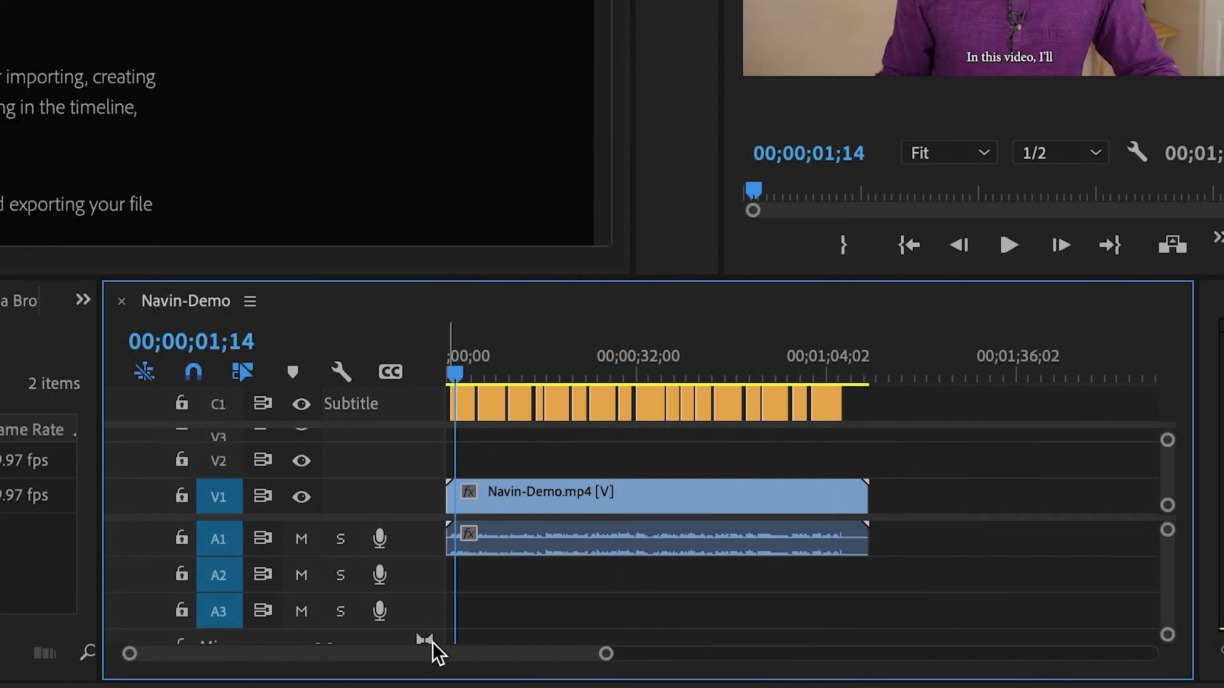
drag(606, 654, 388, 654)
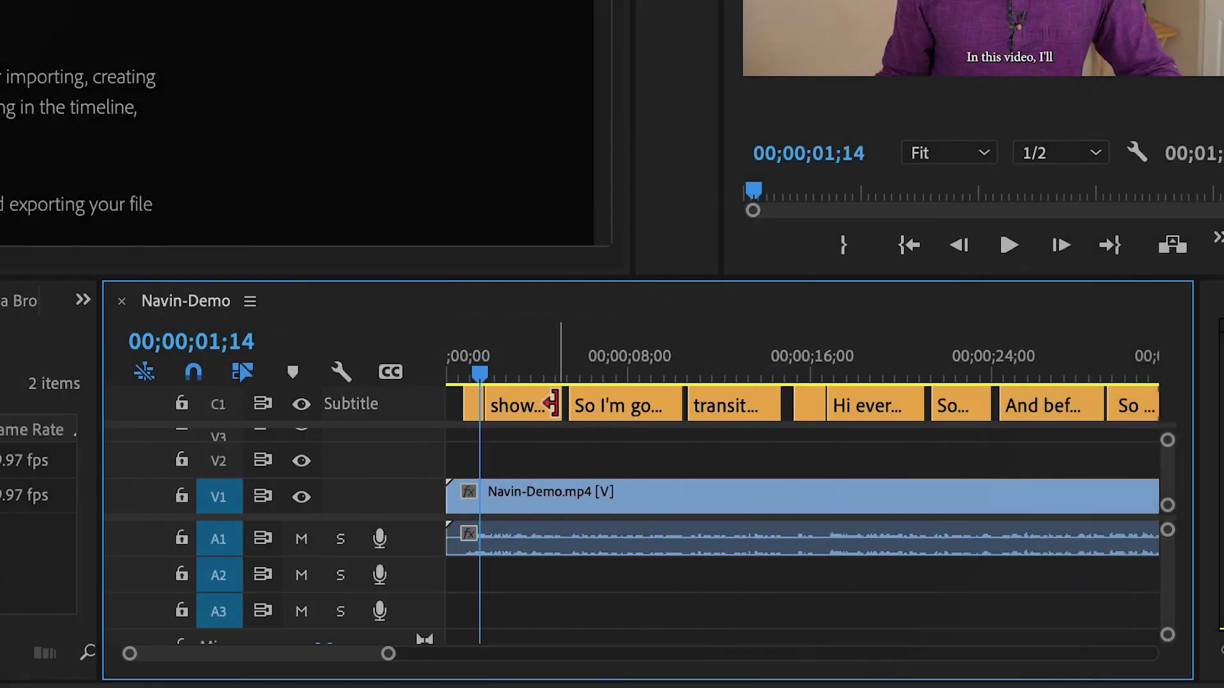
key(space)
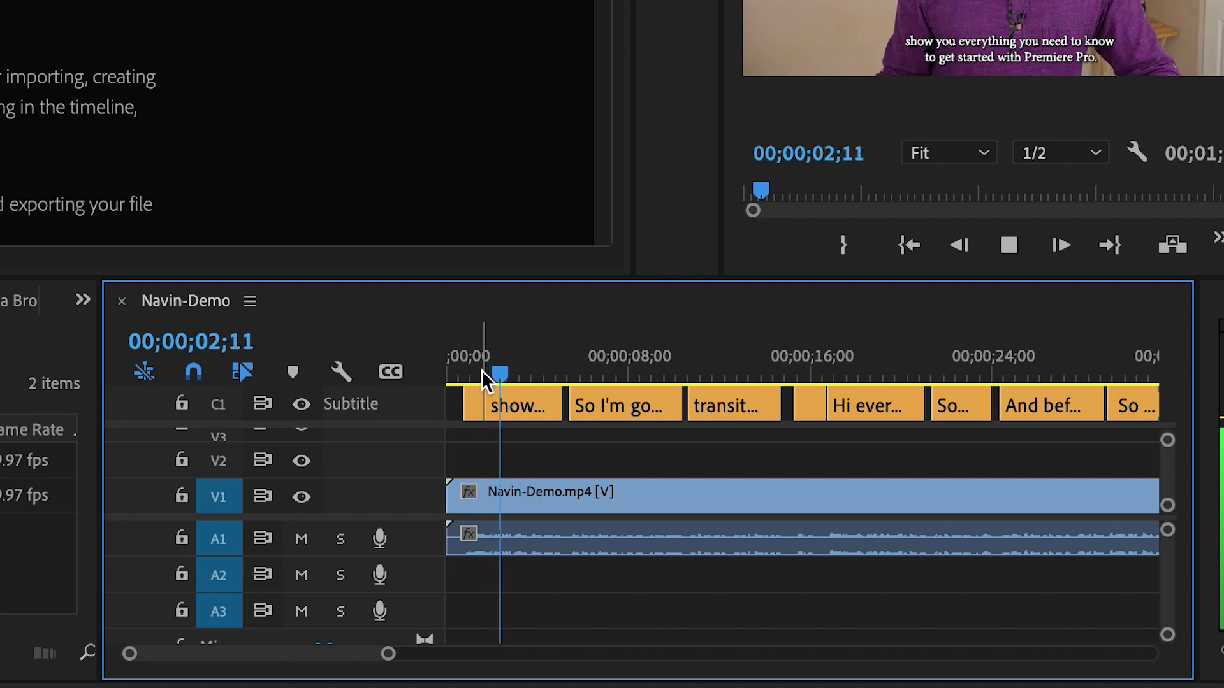
key(space)
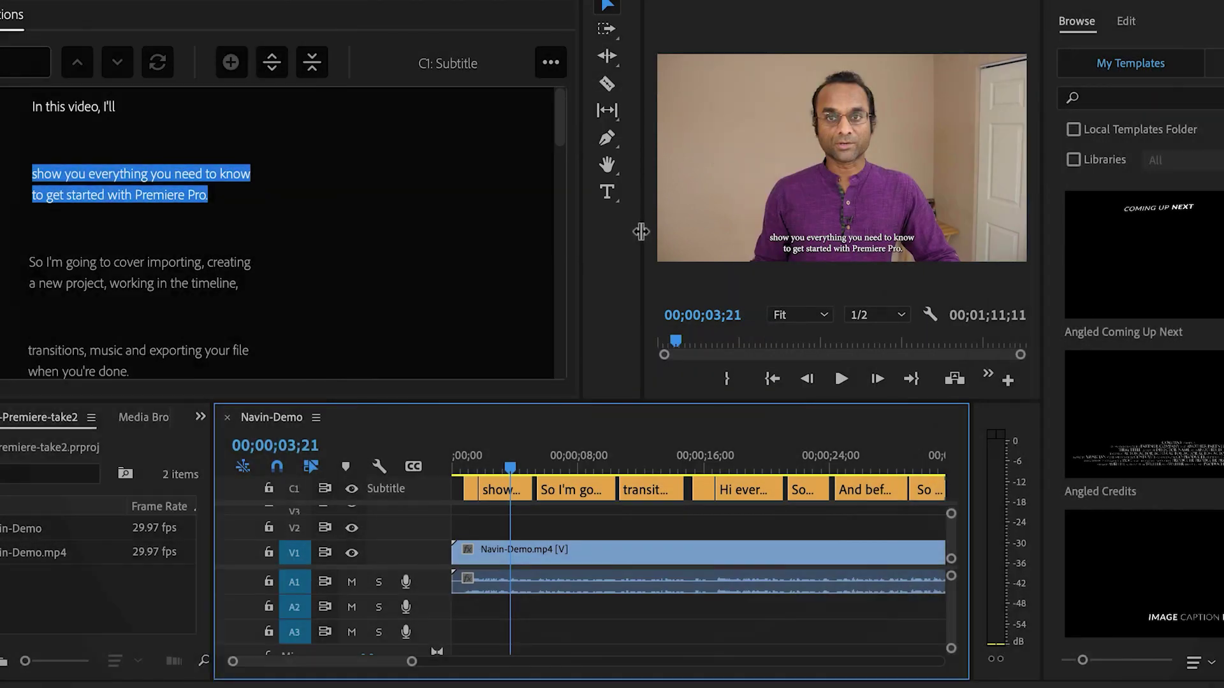
- Widen the Program Monitor and jump through the So I'm going, transitions, Hi everyone, So be sure, and And before captions
drag(641, 242, 289, 243)
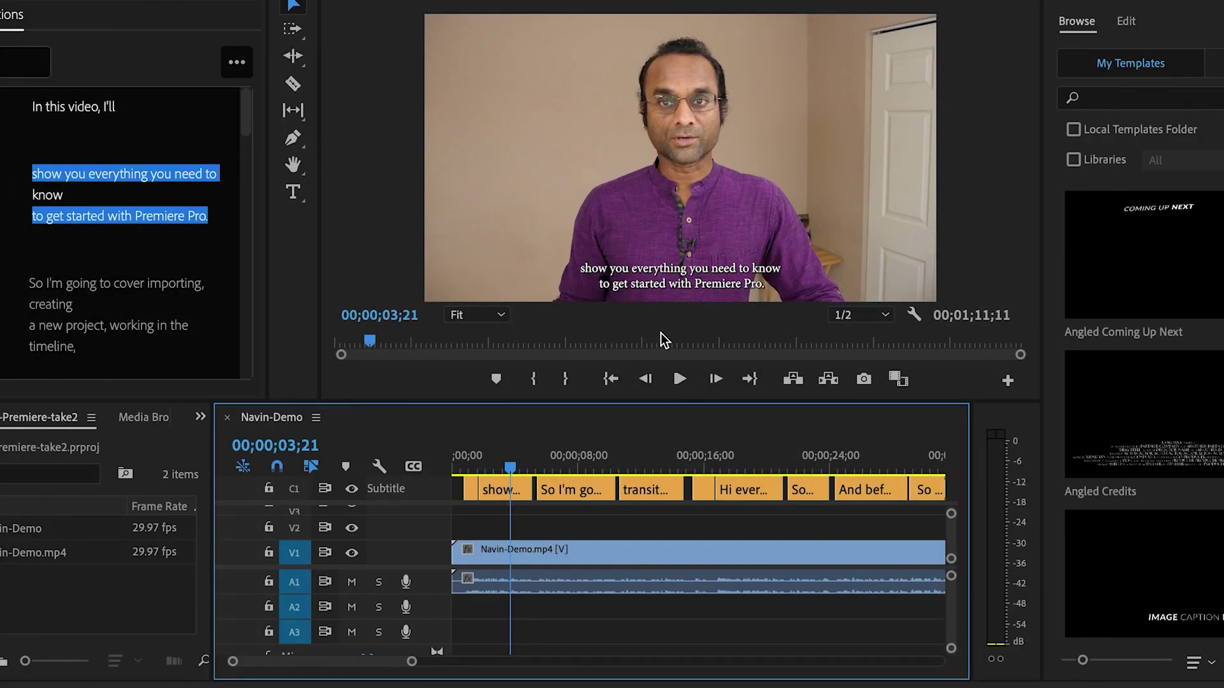
click(577, 457)
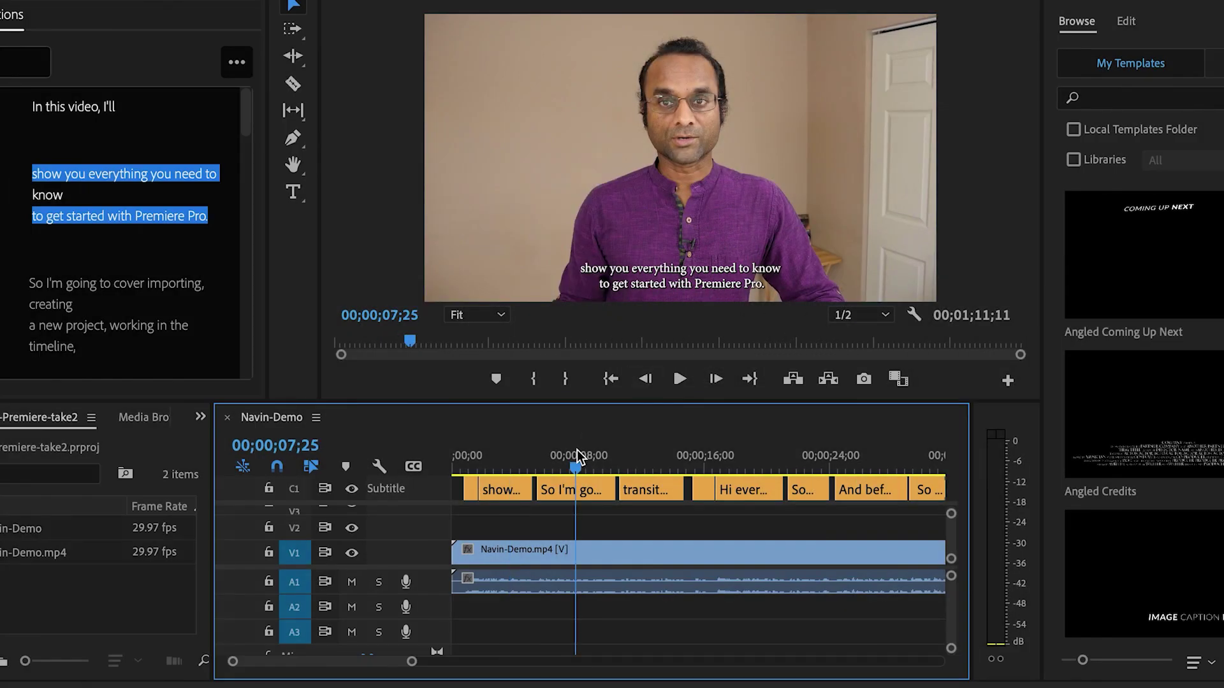
click(646, 456)
click(738, 457)
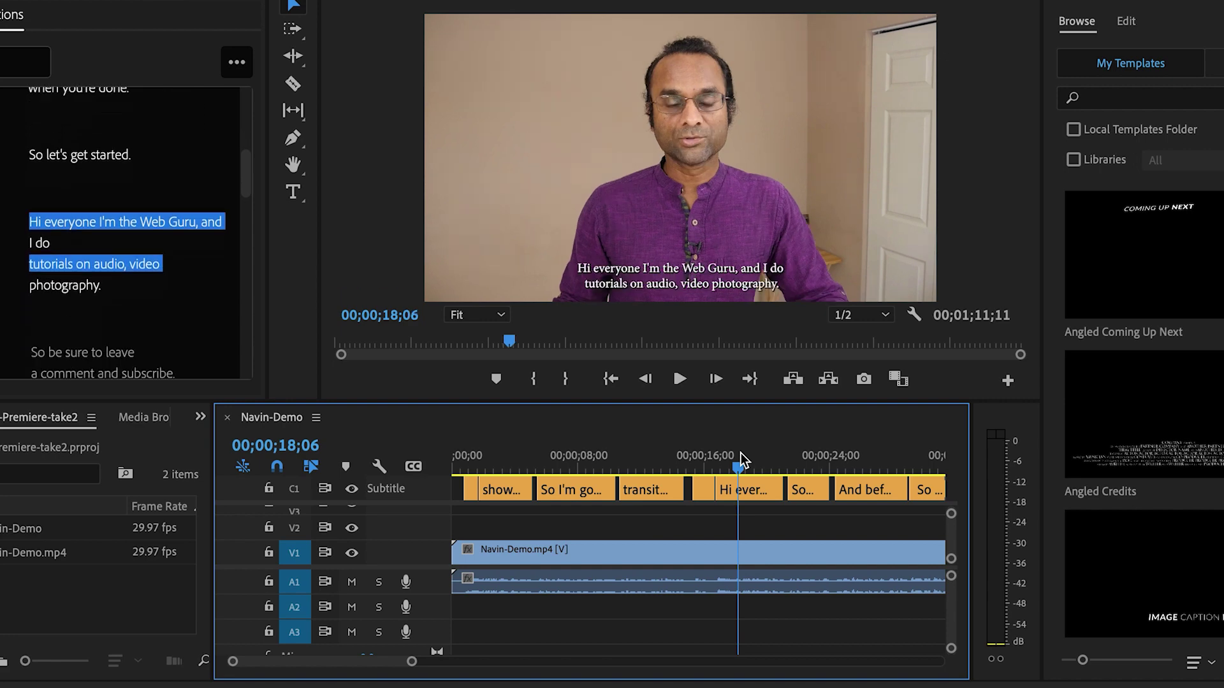
click(803, 460)
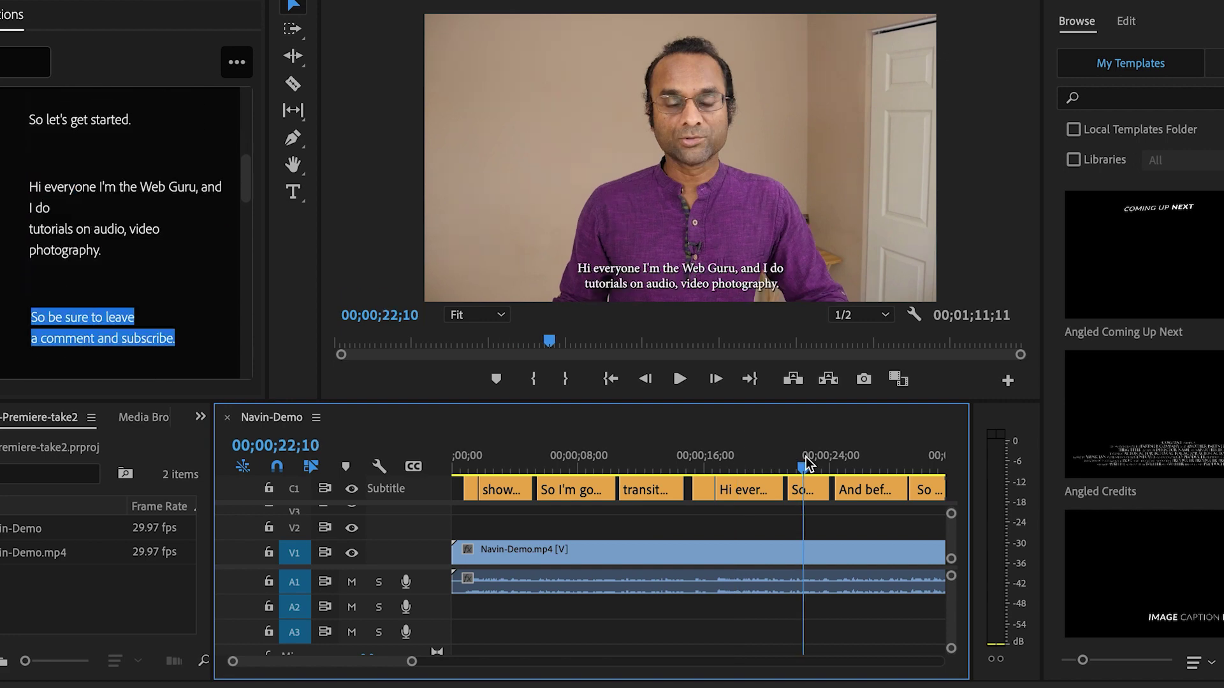
click(867, 459)
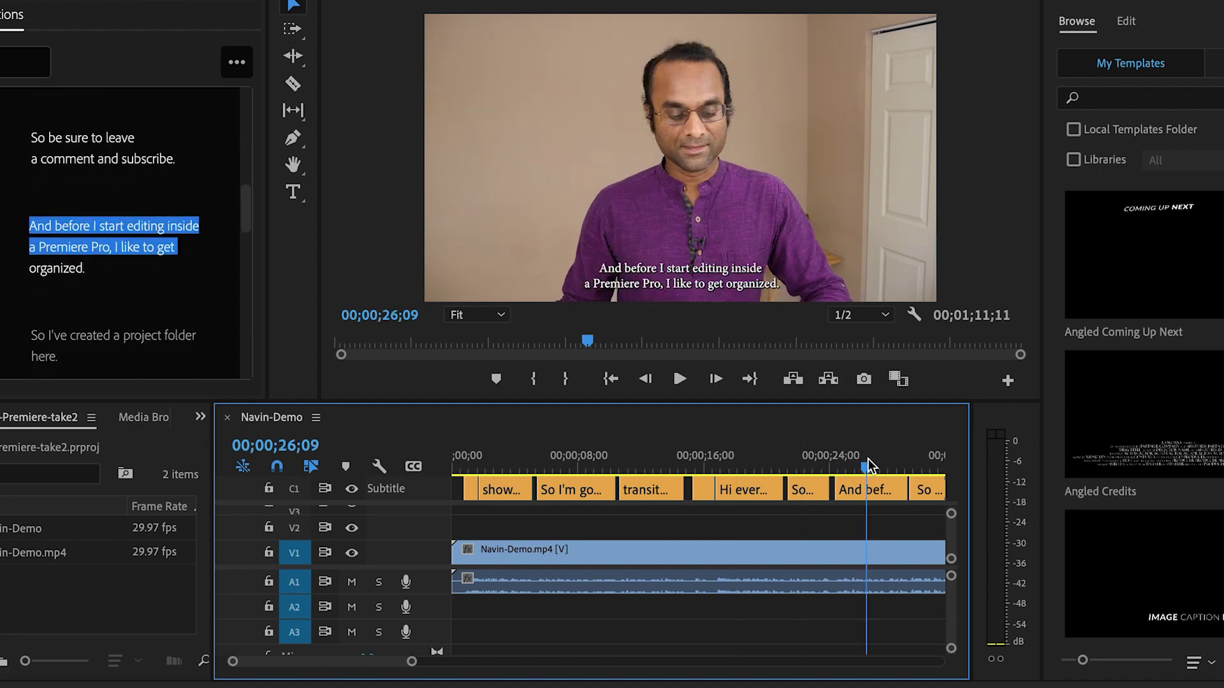
click(645, 459)
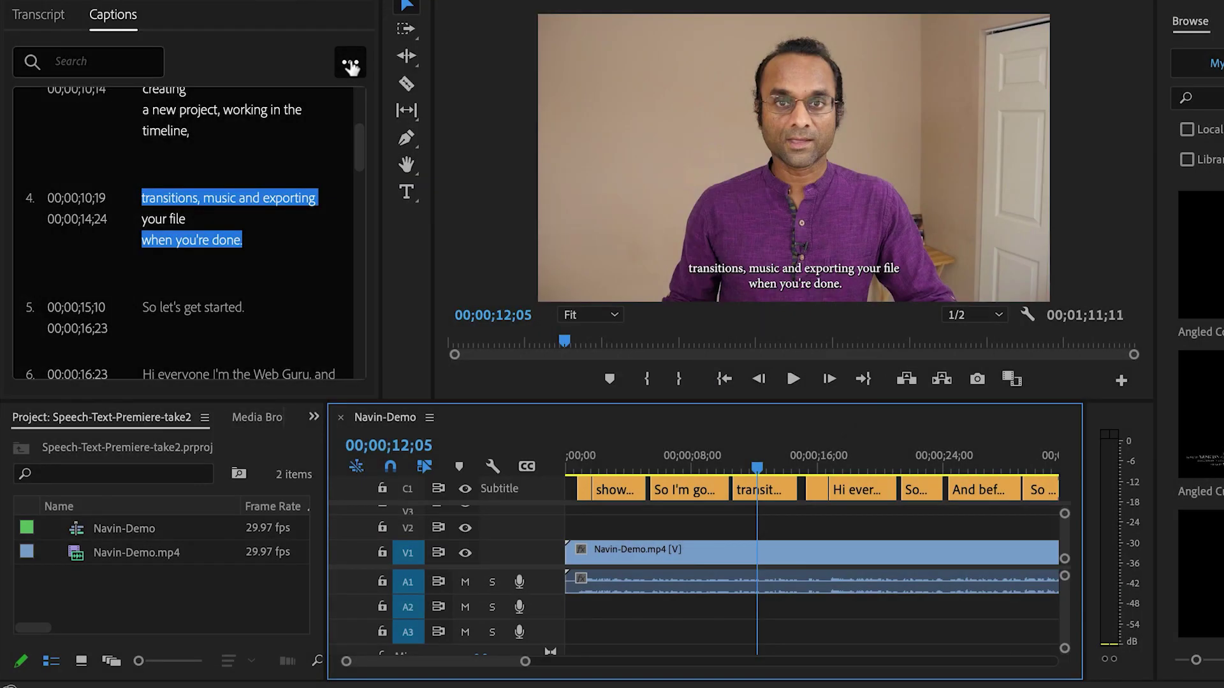
click(350, 65)
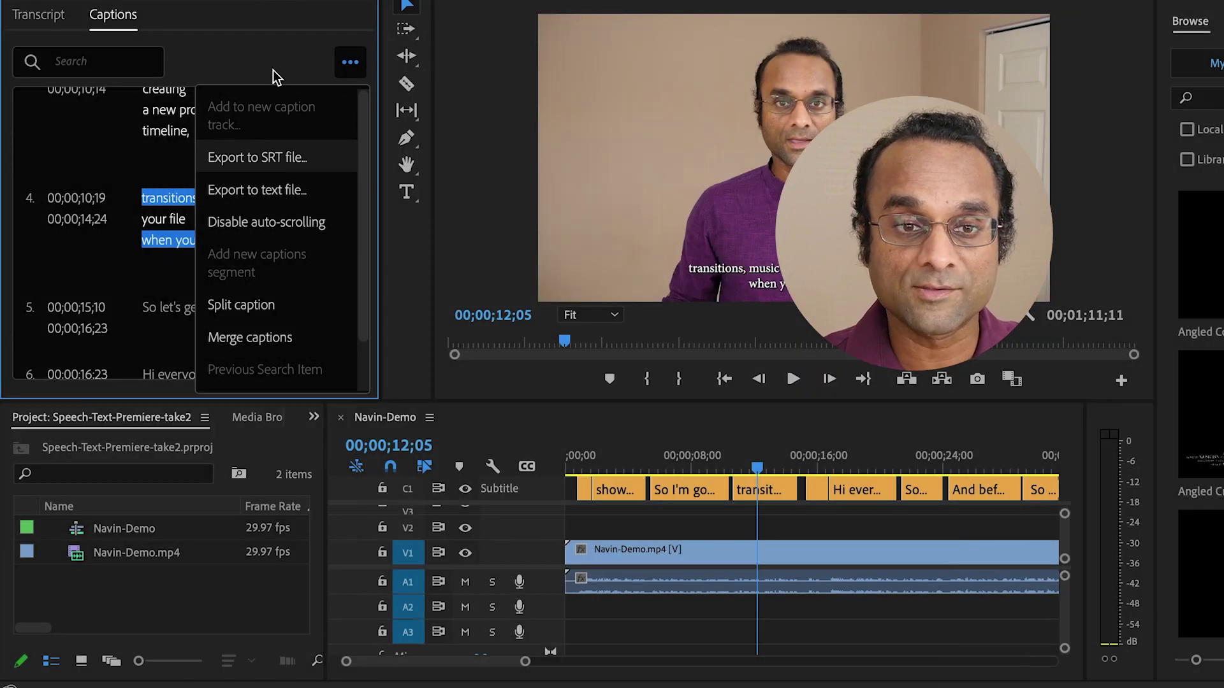
click(274, 67)
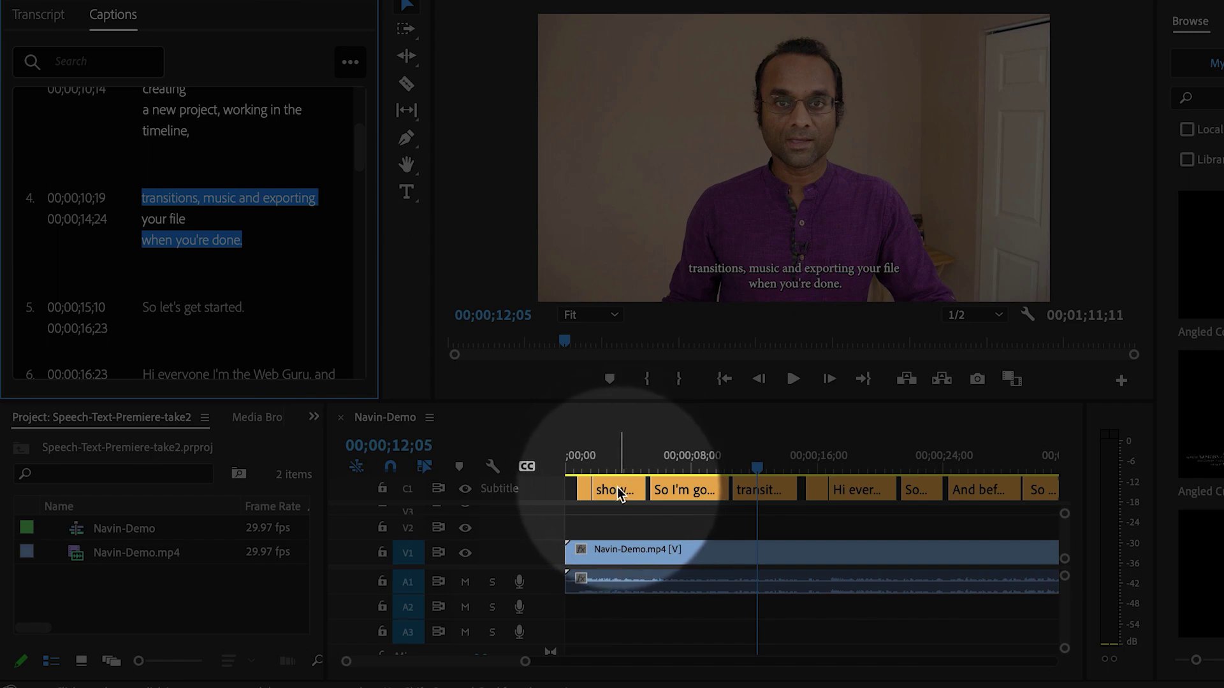
- Select the 'show you everything' caption on track C1 to show its styling properties
click(626, 492)
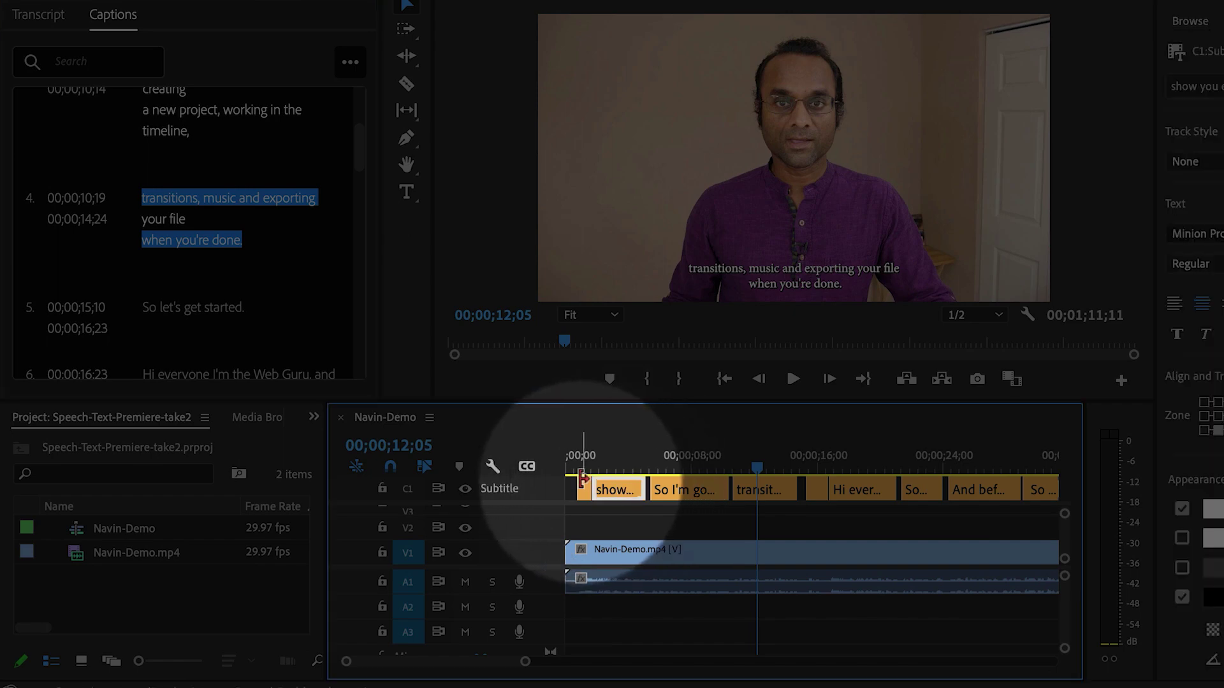